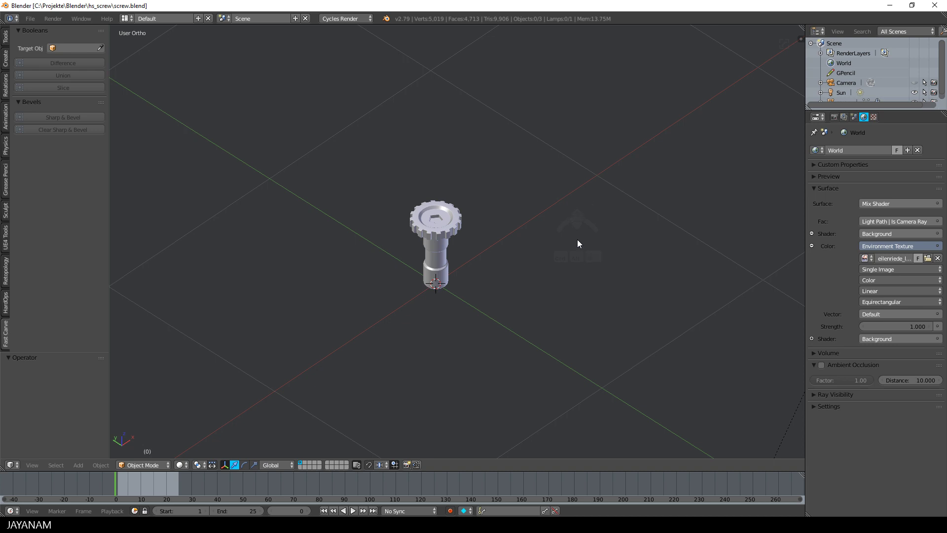
Add a 64-vertex cylinder and set its depth to 0.380, forming a flat disc.
key(shift+a)
click(638, 288)
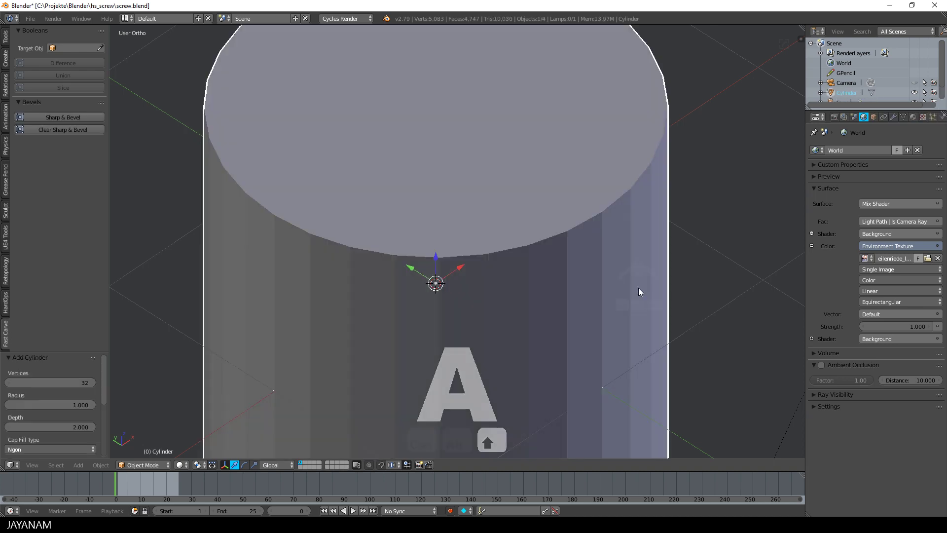
click(58, 377)
text(64)
key(Tab)
key(Tab)
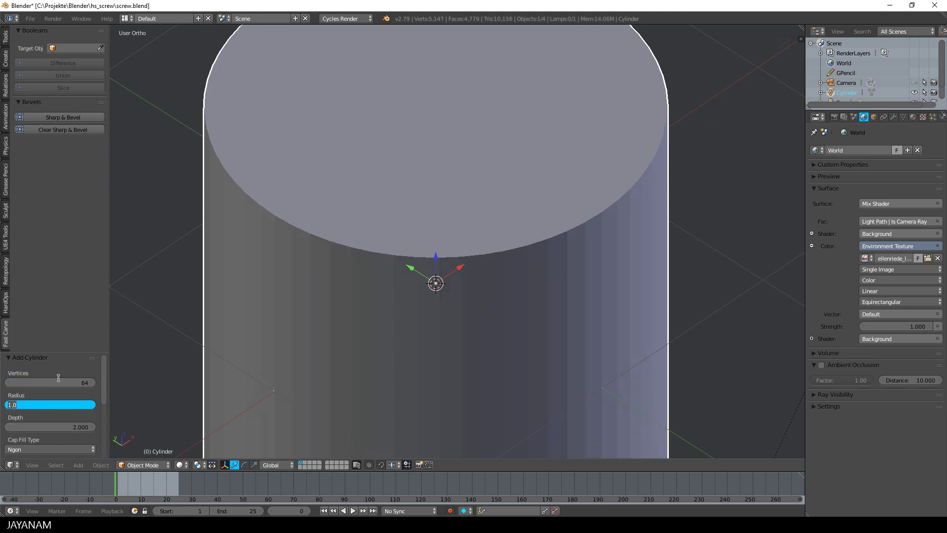
text(0.29)
key(Return)
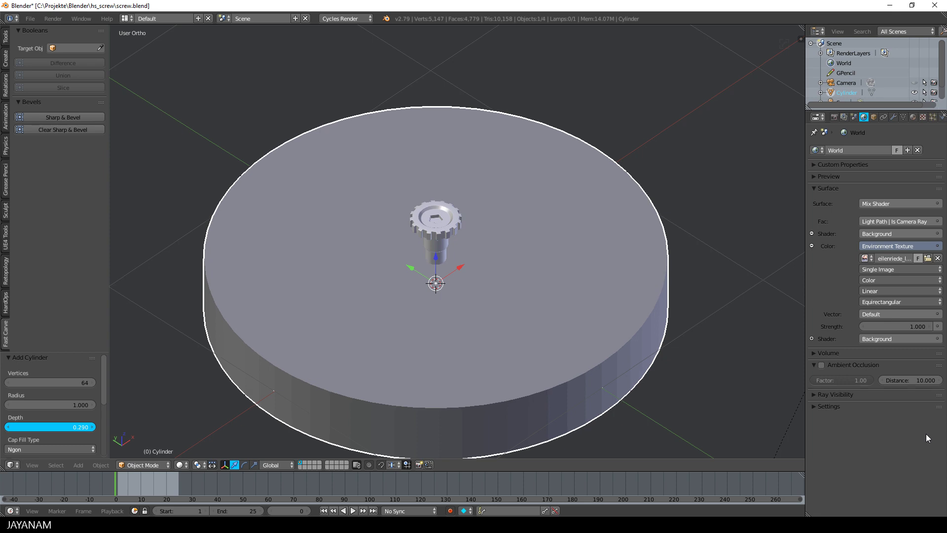
drag(925, 437, 930, 437)
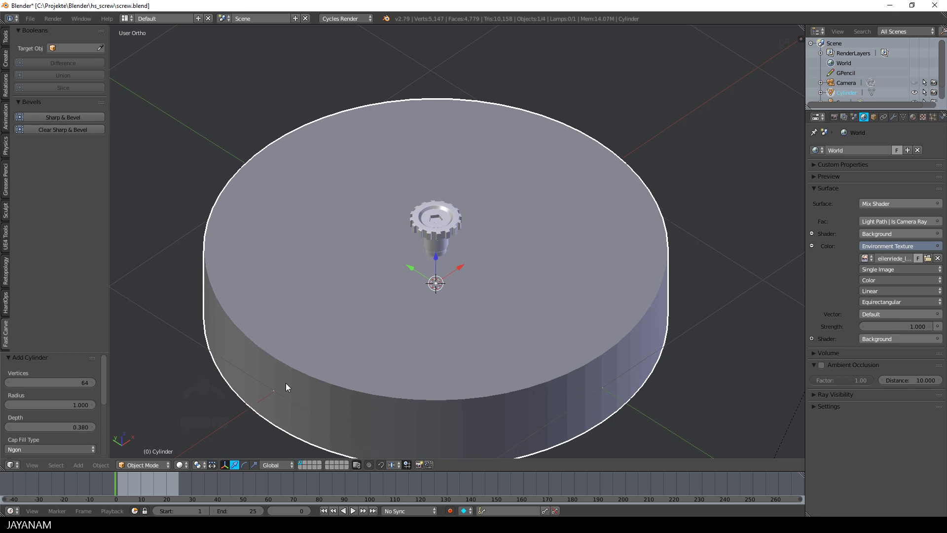
scroll(483, 309, down, 3)
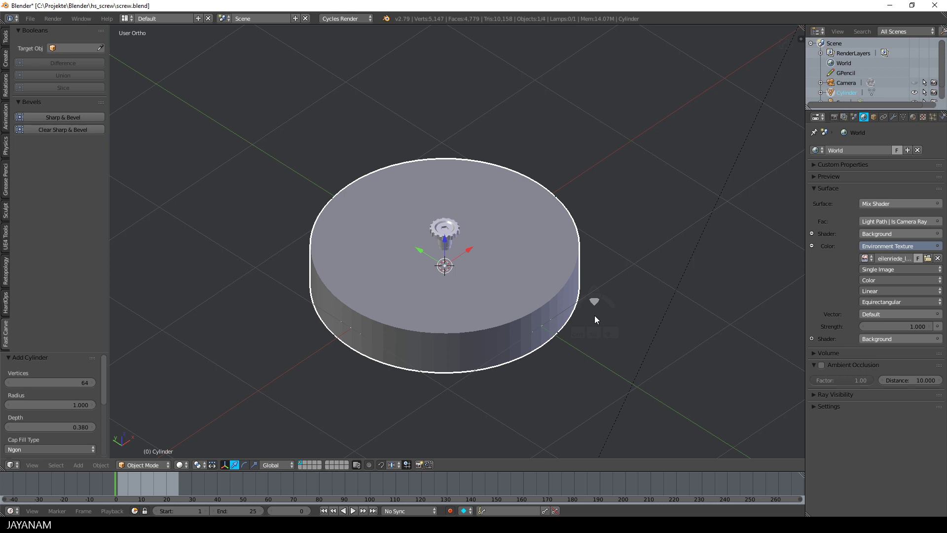
Duplicate the disc in place, stretch the copy taller along Z, then scale it uniformly to 0.717.
key(shift+d)
right_click(595, 316)
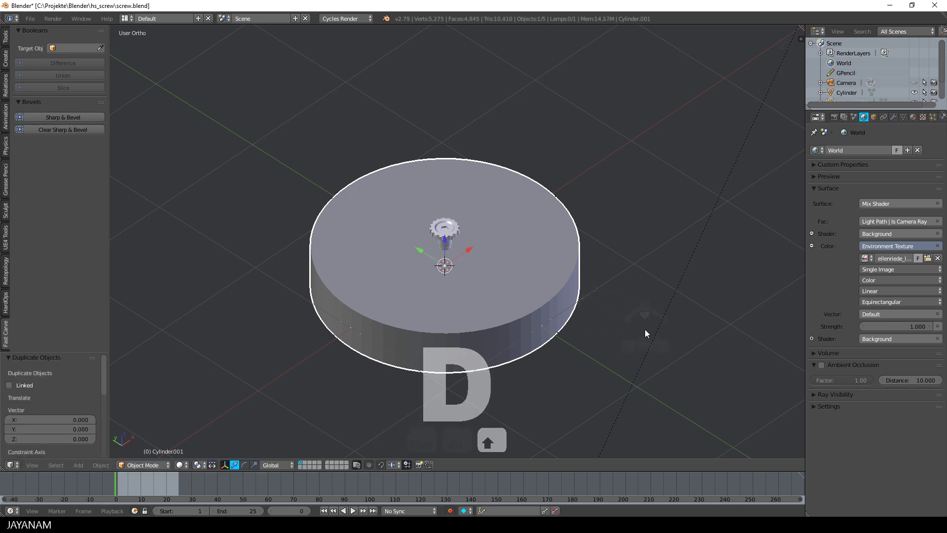
key(s)
key(z)
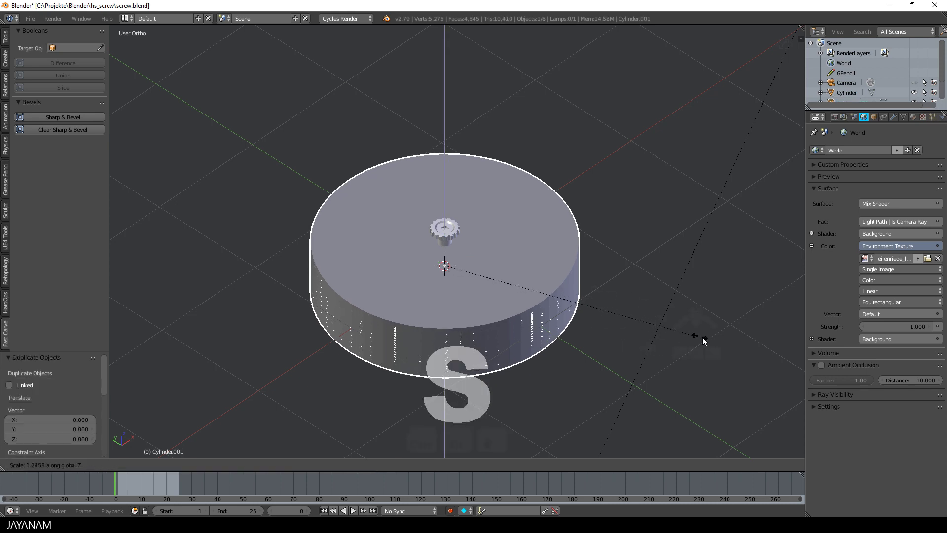
click(128, 234)
key(s)
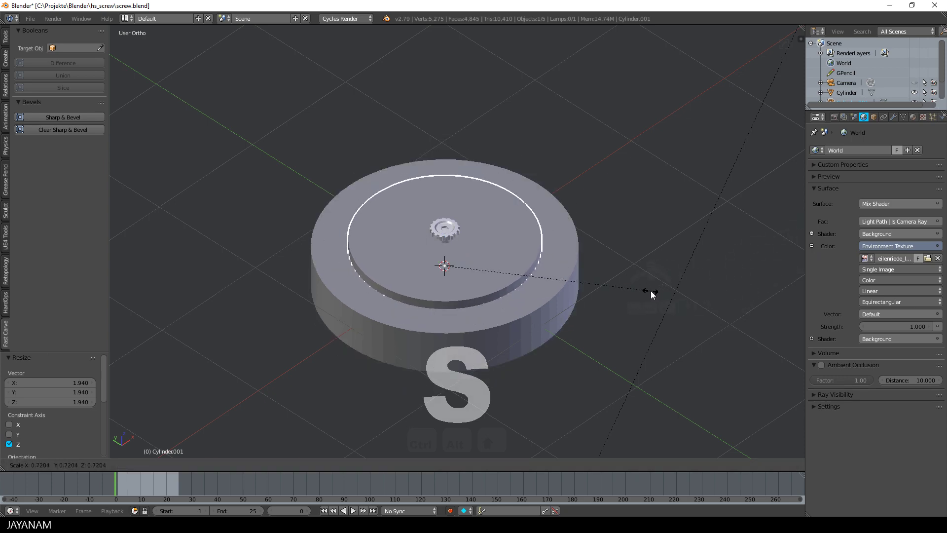
click(649, 291)
middle_drag(649, 291, 571, 248)
ctrl+scroll(582, 232, down, 3)
shift+scroll(583, 235, up, 4)
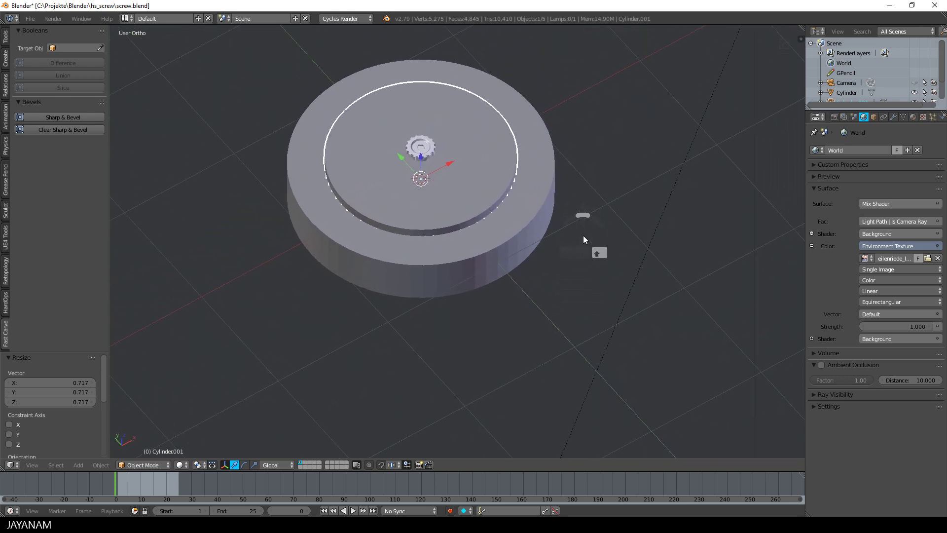
Give the disc a Boolean Difference modifier with Cylinder as the target.
click(101, 47)
click(349, 221)
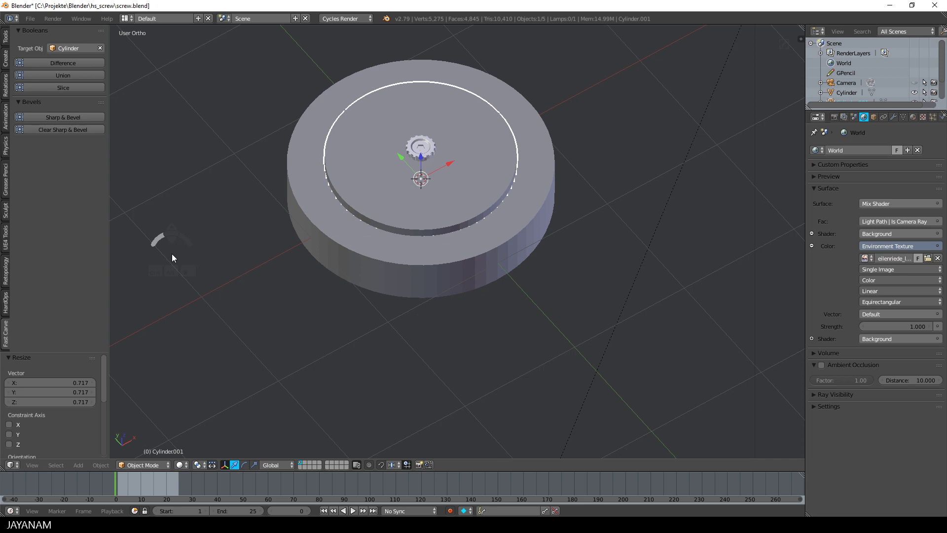
click(62, 62)
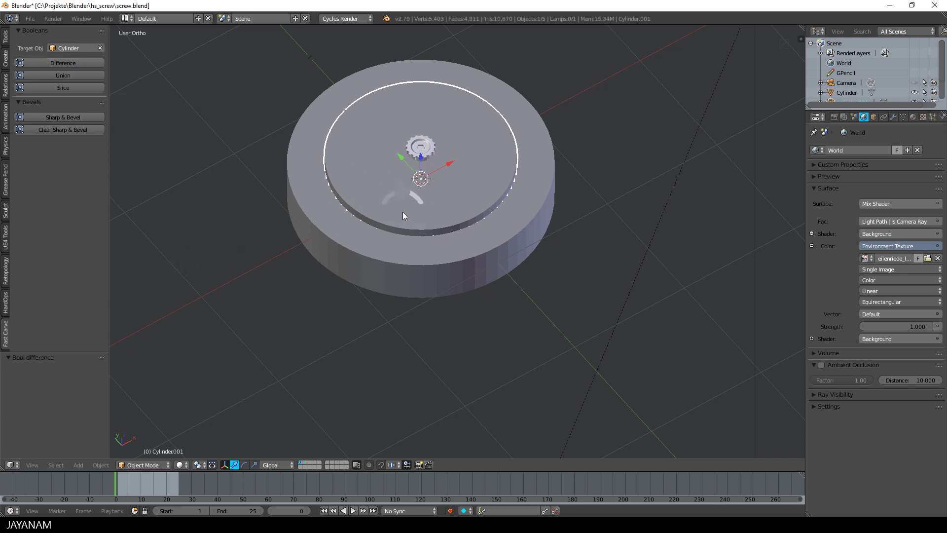
Move the cutter cylinder aside and delete it.
drag(448, 172, 200, 257)
key(x)
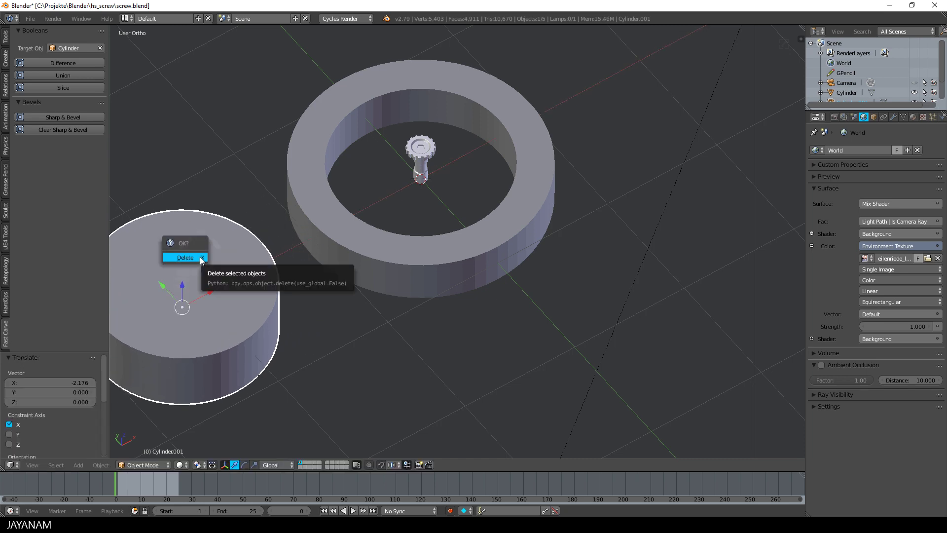
click(200, 256)
scroll(302, 245, down, 2)
mouse_move(302, 249)
middle_down()
mouse_move(442, 254)
mouse_move(431, 250)
middle_up()
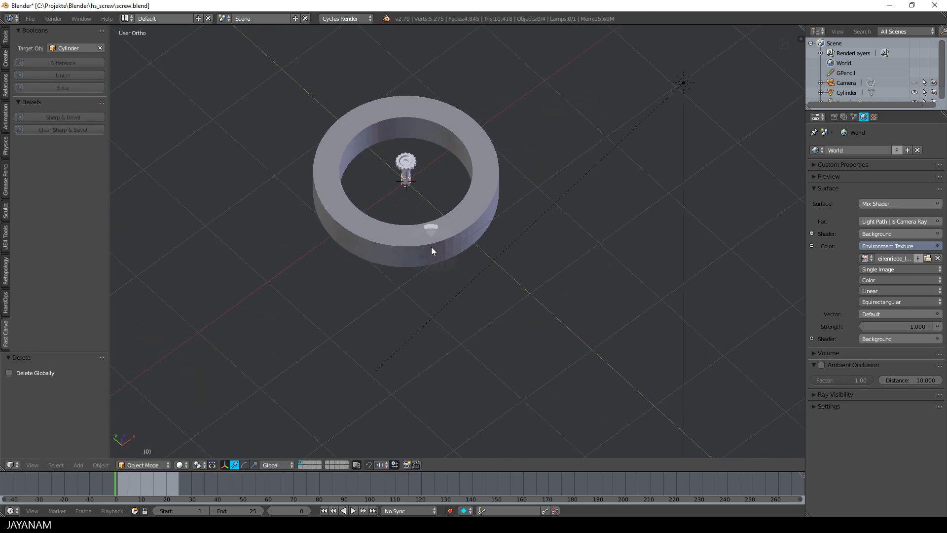
Select the ring, put it in Edit Mode, and view it from straight above.
key(Tab)
right_click(412, 241)
key(Tab)
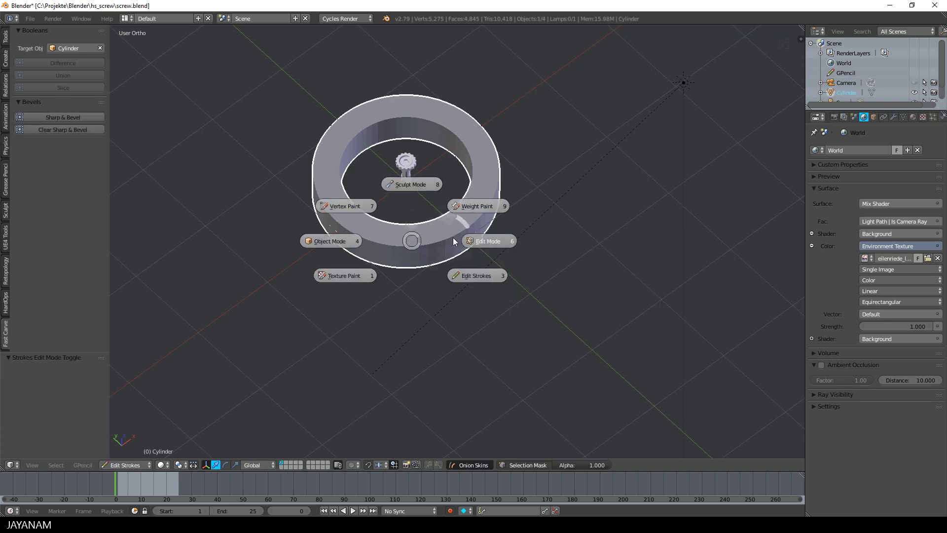
click(453, 238)
middle_drag(419, 232, 481, 239)
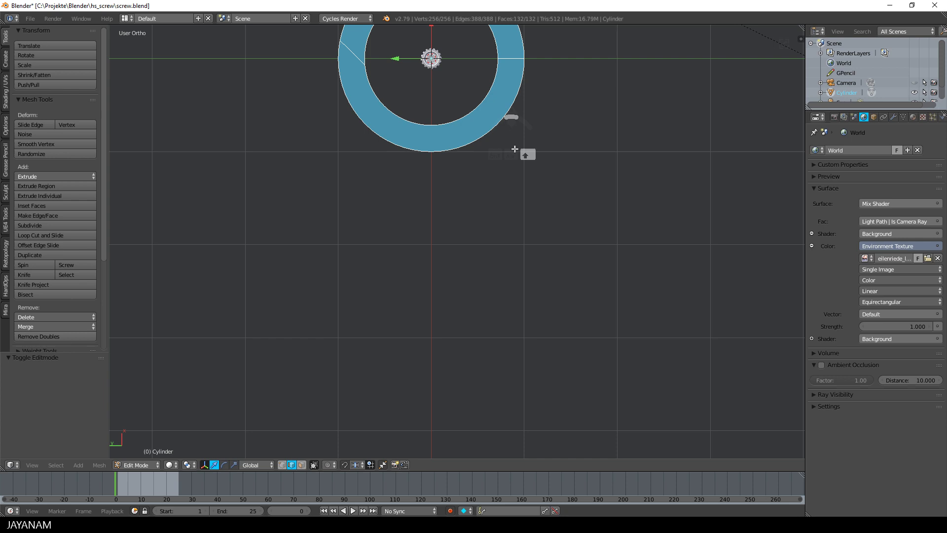
shift+middle_drag(523, 143, 572, 286)
scroll(562, 274, up, 3)
scroll(562, 274, up, 3)
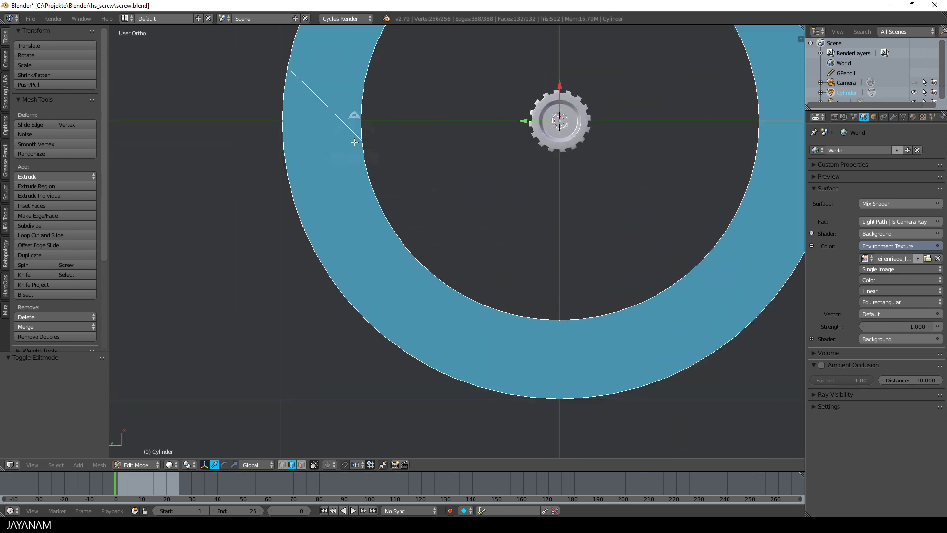
scroll(354, 142, down, 1)
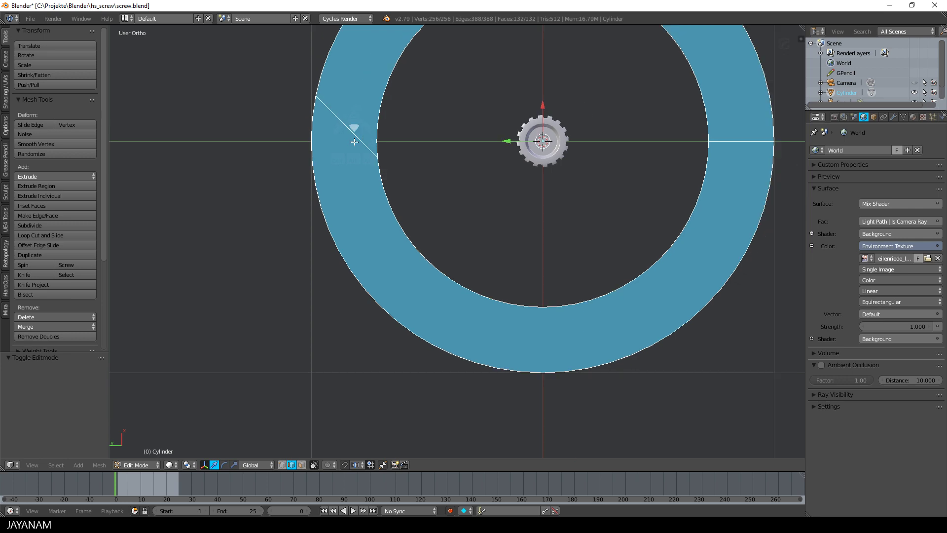
Knife an angle-snapped cut from the inner to the outer edge, then dissolve the extra vertices.
key(k)
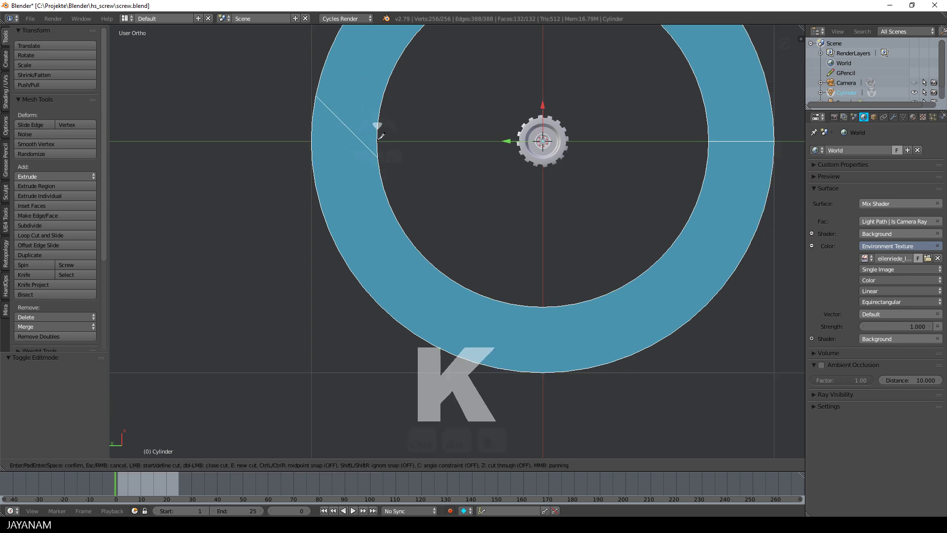
click(377, 142)
key(c)
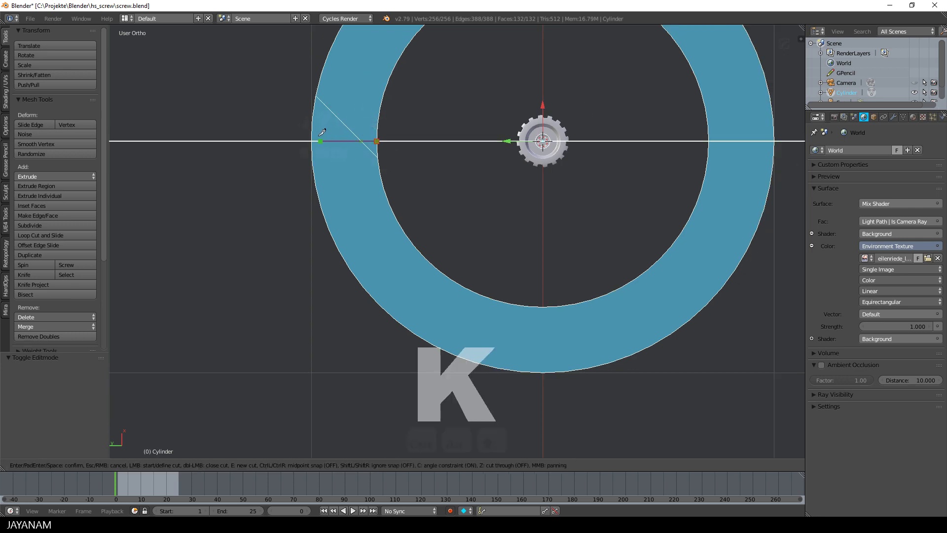
click(311, 141)
key(Return)
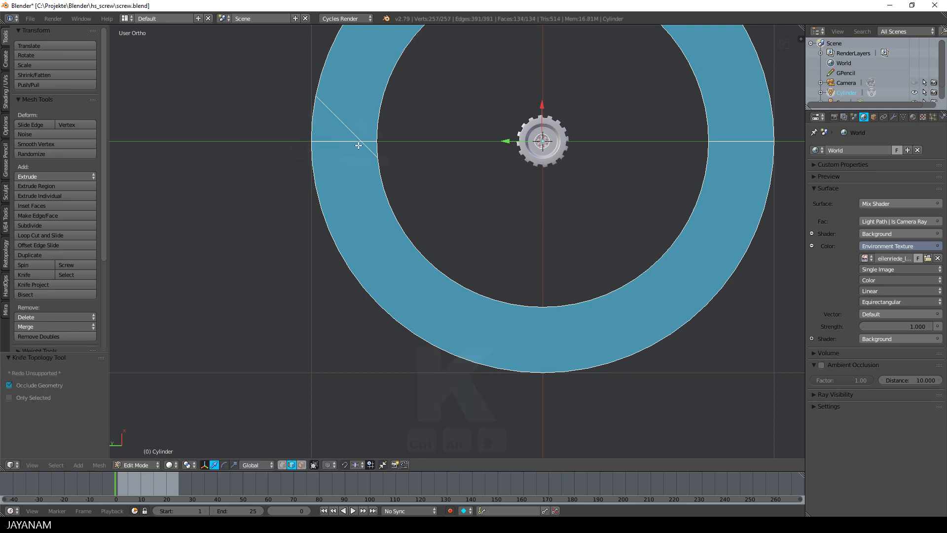
key(ctrl+x)
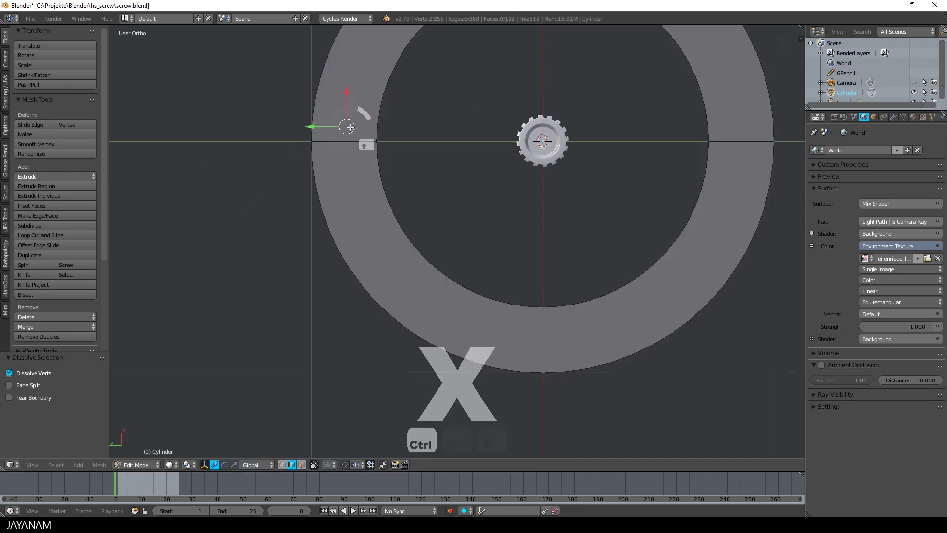
scroll(374, 148, down, 3)
middle_drag(395, 162, 441, 128)
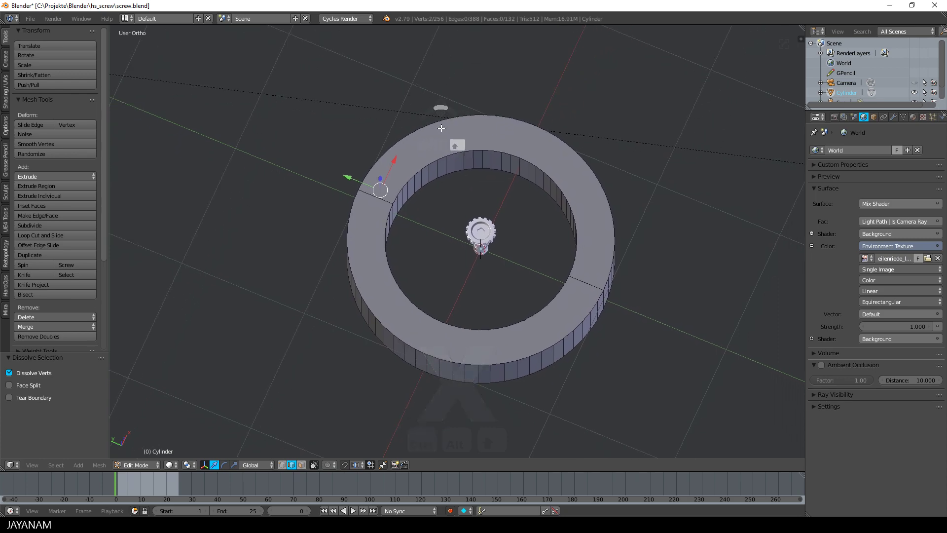
Rotate the whole ring mesh 45° about Z with rz45.
scroll(584, 225, down, 3)
middle_drag(584, 225, 563, 221)
key(a)
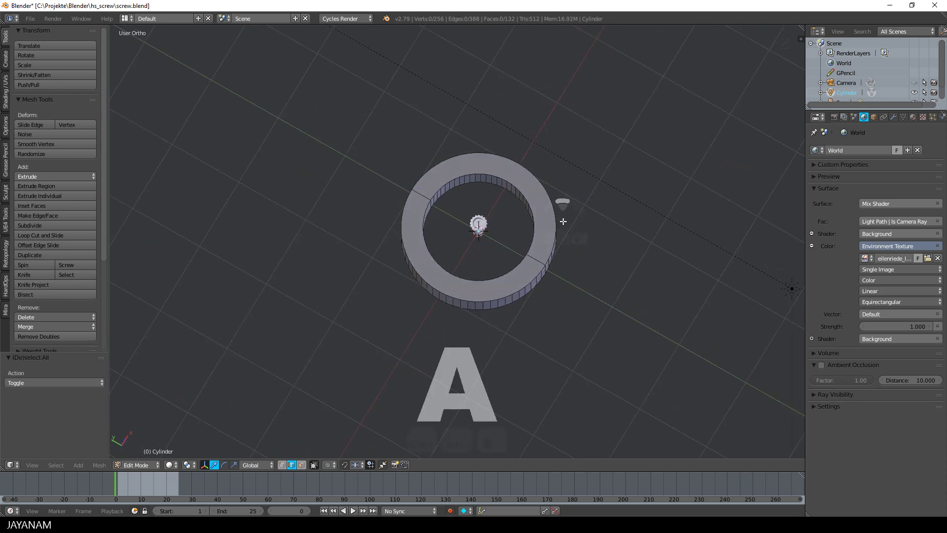
text(rz)
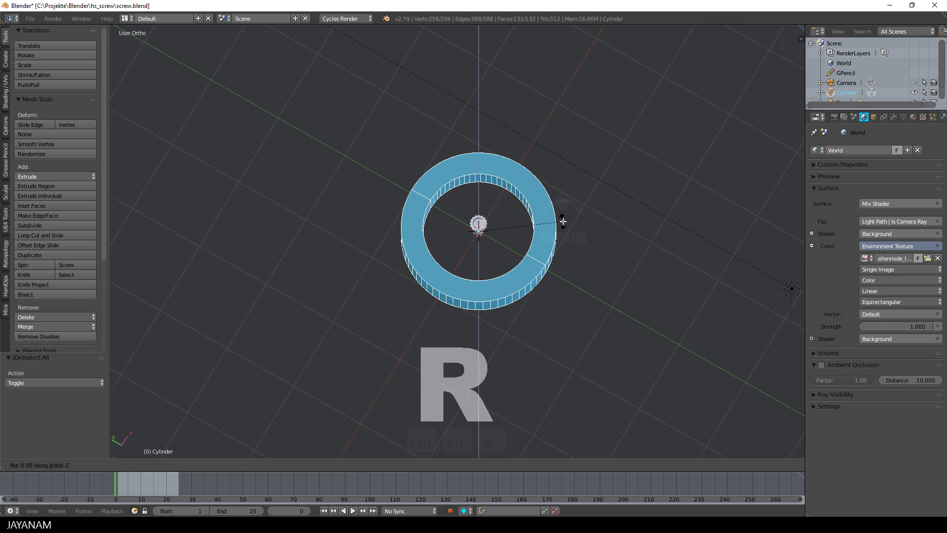
text(45)
key(Return)
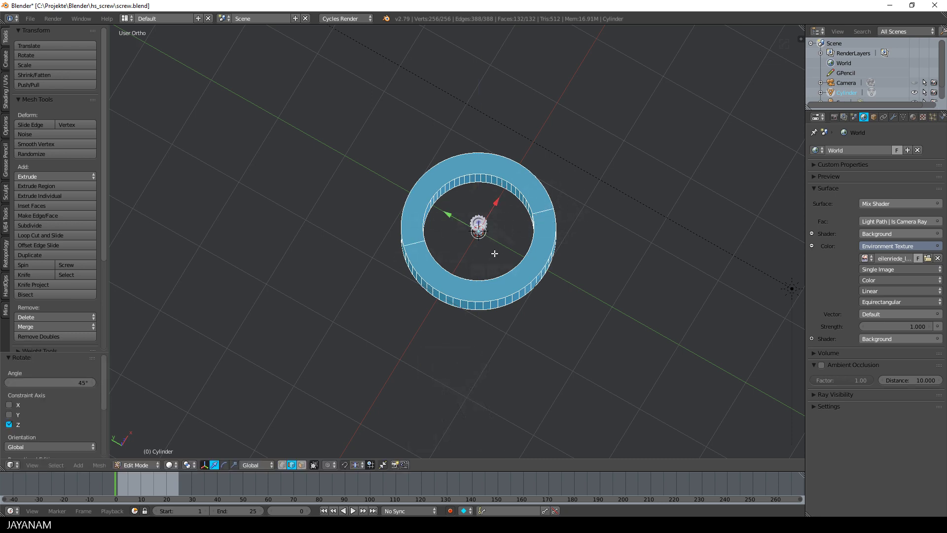
Re-enter Edit Mode, deselect everything, and select the upper and lower inner-rim edge loops.
key(Tab)
click(395, 259)
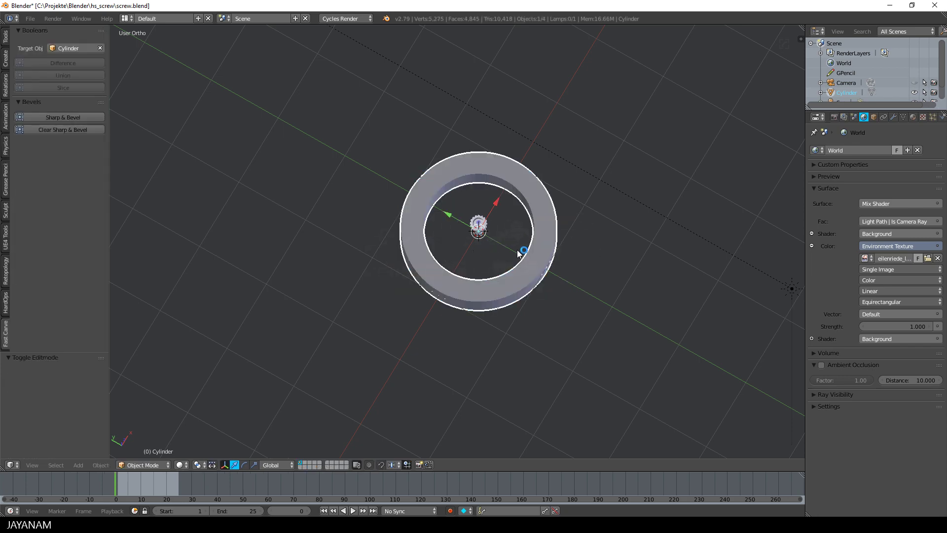
middle_drag(469, 254, 481, 253)
scroll(519, 270, up, 4)
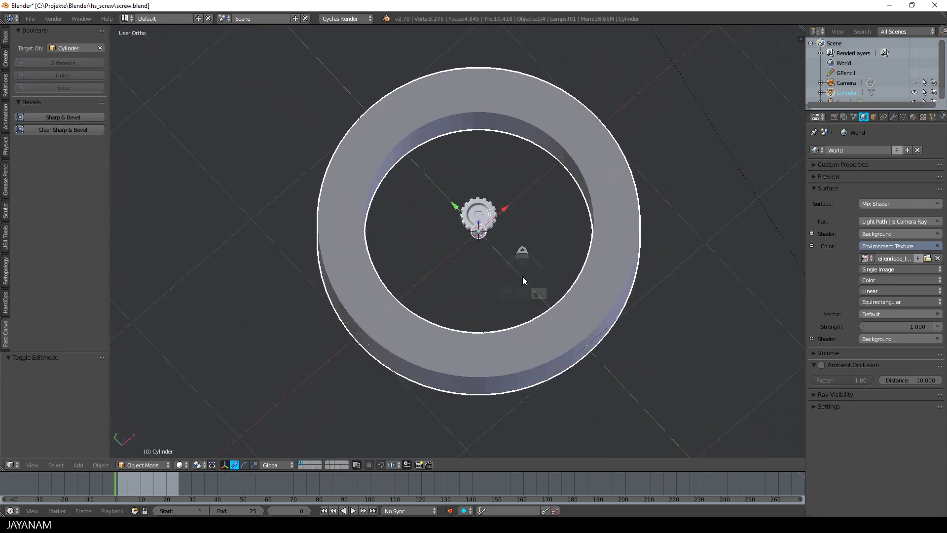
key(Tab)
click(589, 275)
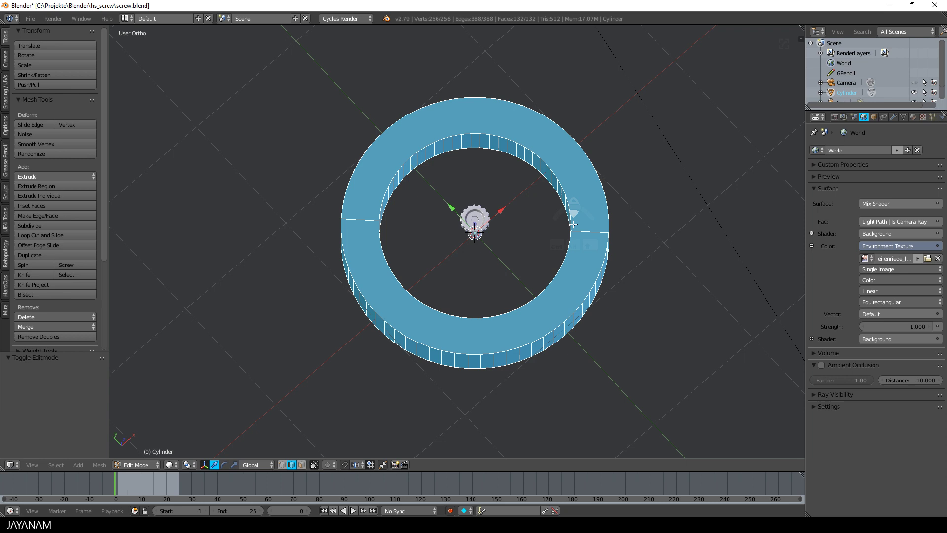
key(a)
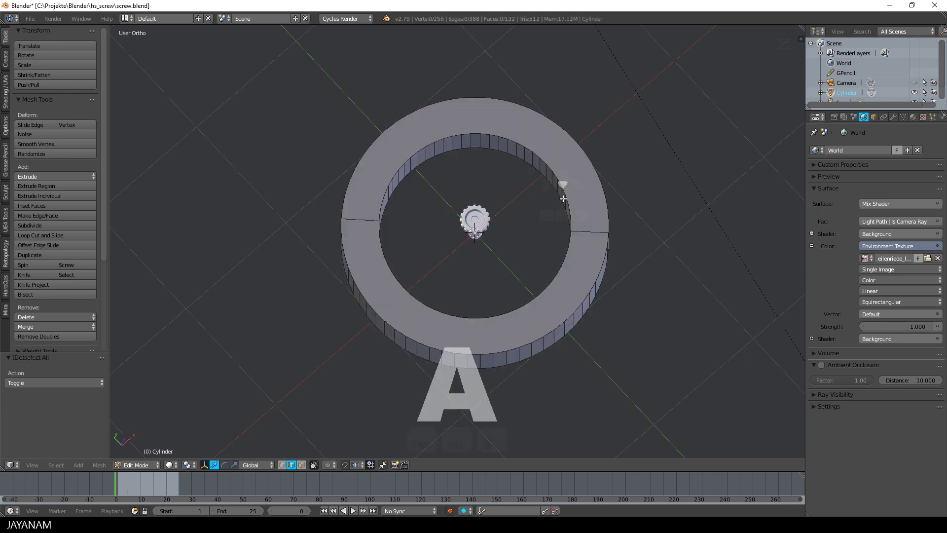
alt+shift+click(513, 141)
alt+shift+click(566, 270)
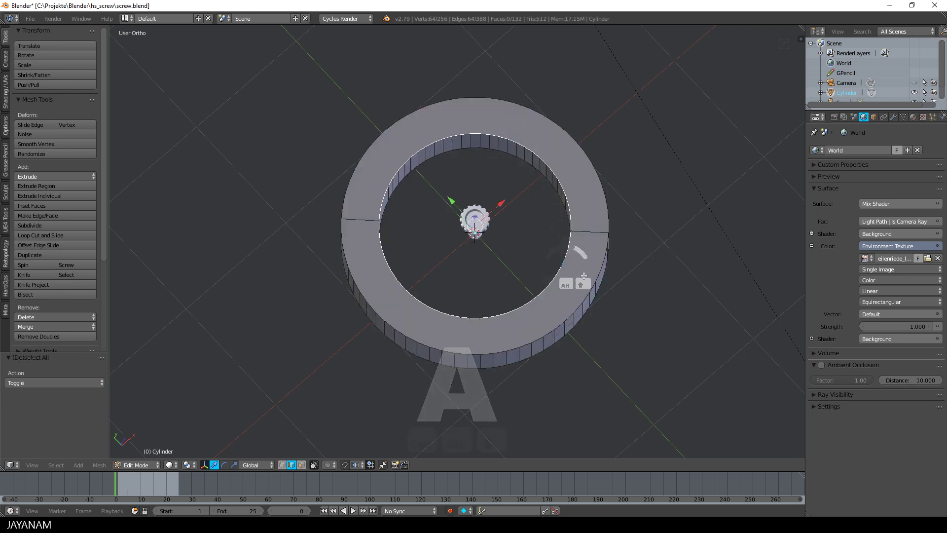
Bevel the inner-rim loops by 0.054 with one segment, then switch back to Object Mode.
key(ctrl+b)
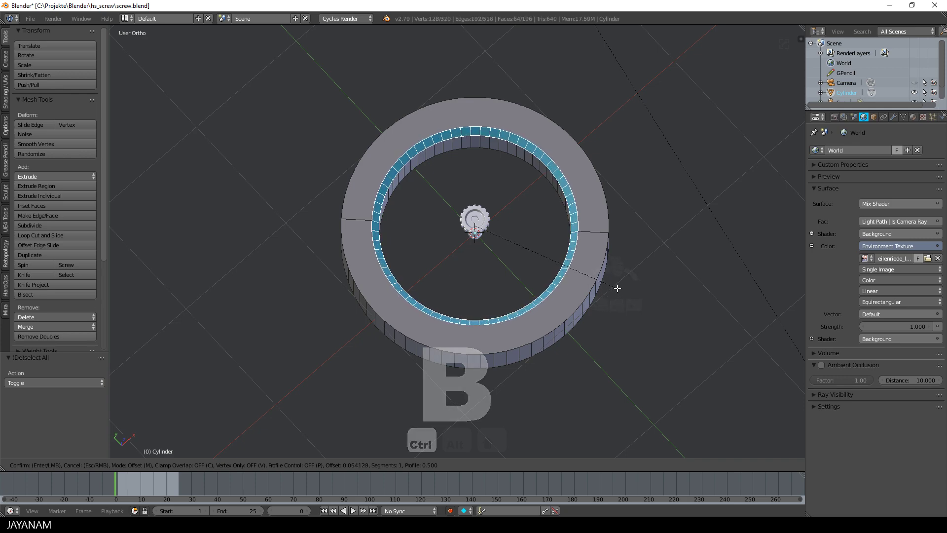
click(617, 288)
scroll(606, 286, down, 4)
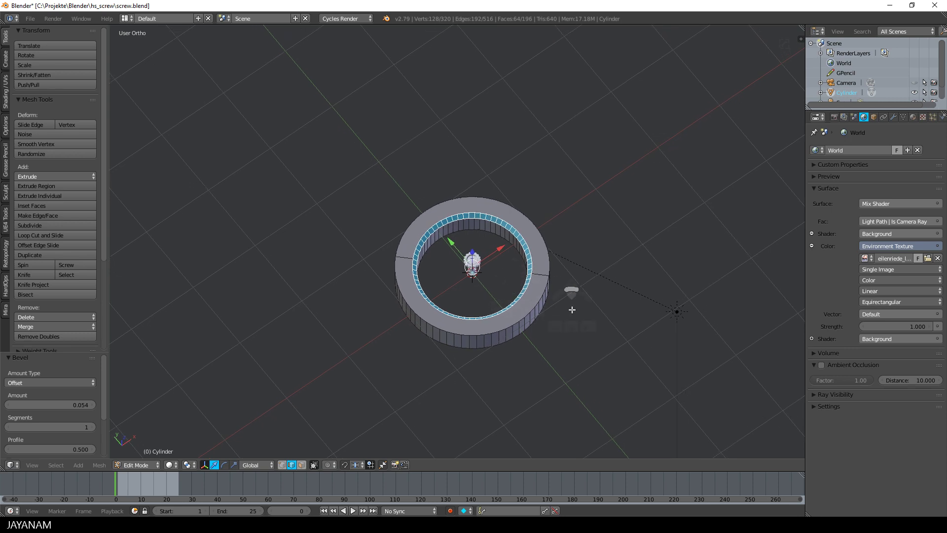
key(Tab)
click(481, 297)
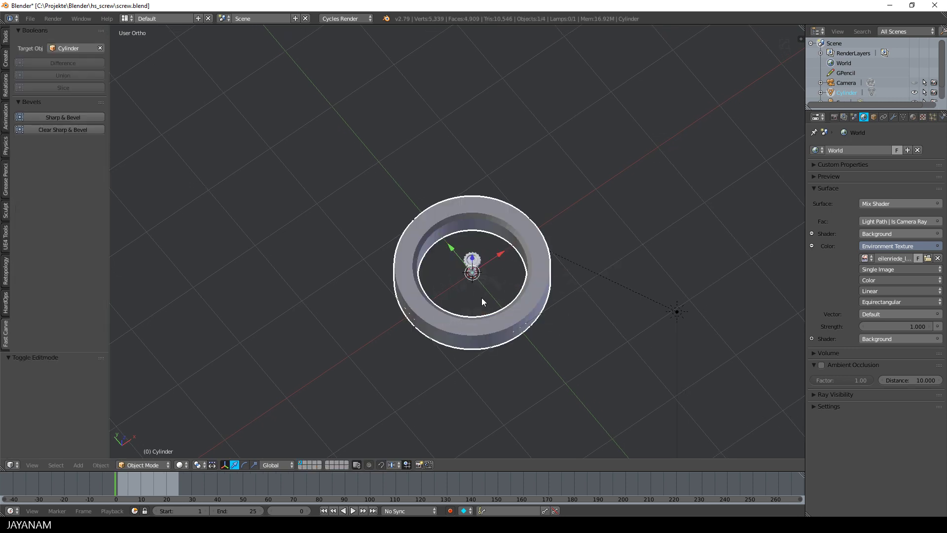
Add a cube and scale it down to 0.157.
key(shift+a)
mouse_move(482, 299)
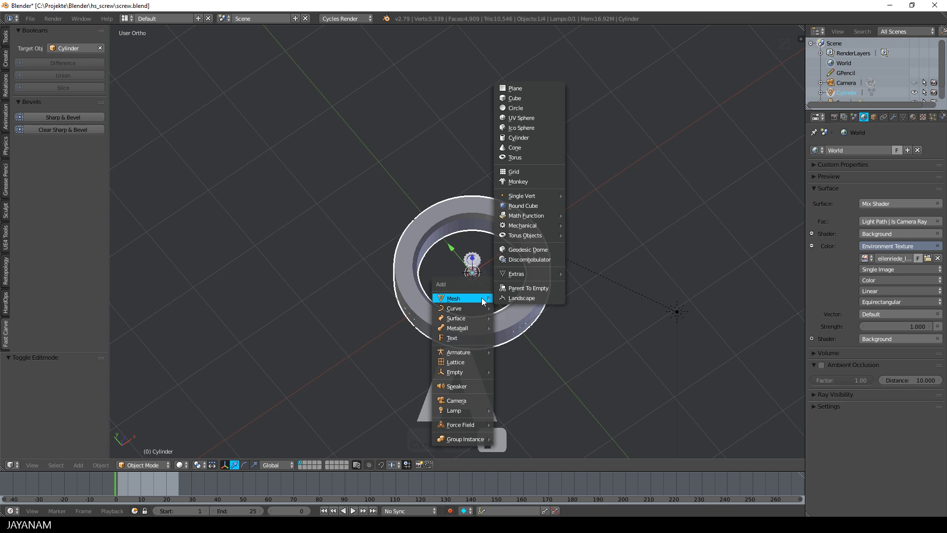
click(520, 99)
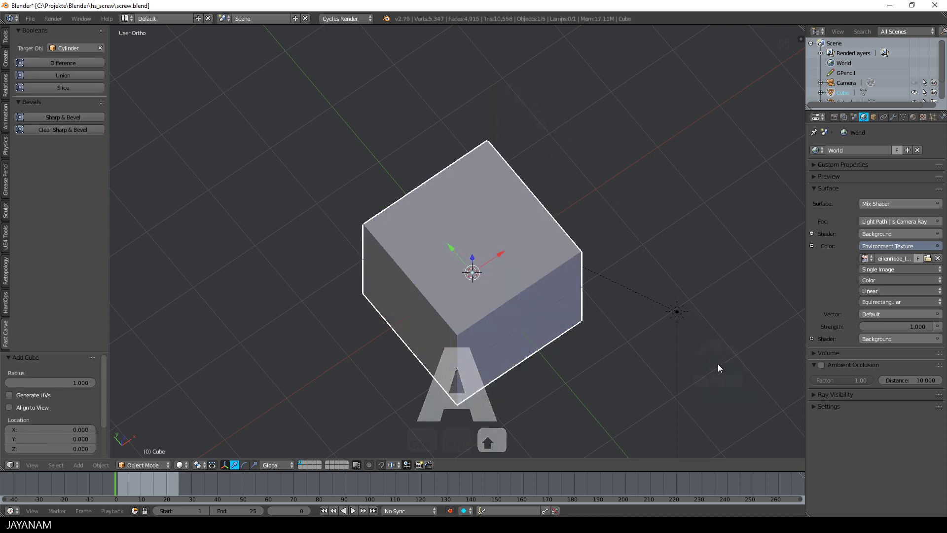
key(s)
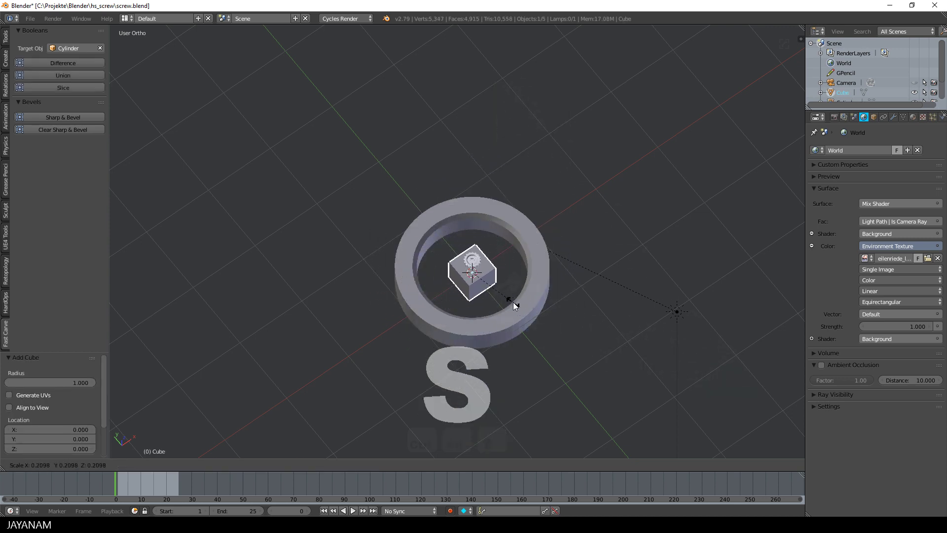
click(501, 296)
shift+middle_drag(569, 324, 578, 198)
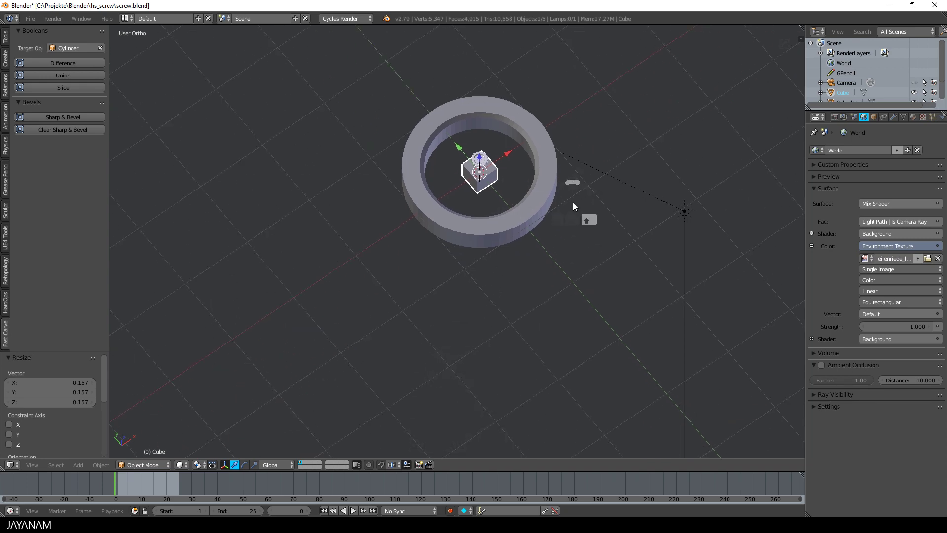
In Edit Mode, shift the cube −0.105 along X onto the ring's left edge, viewed from top.
key(Tab)
click(649, 203)
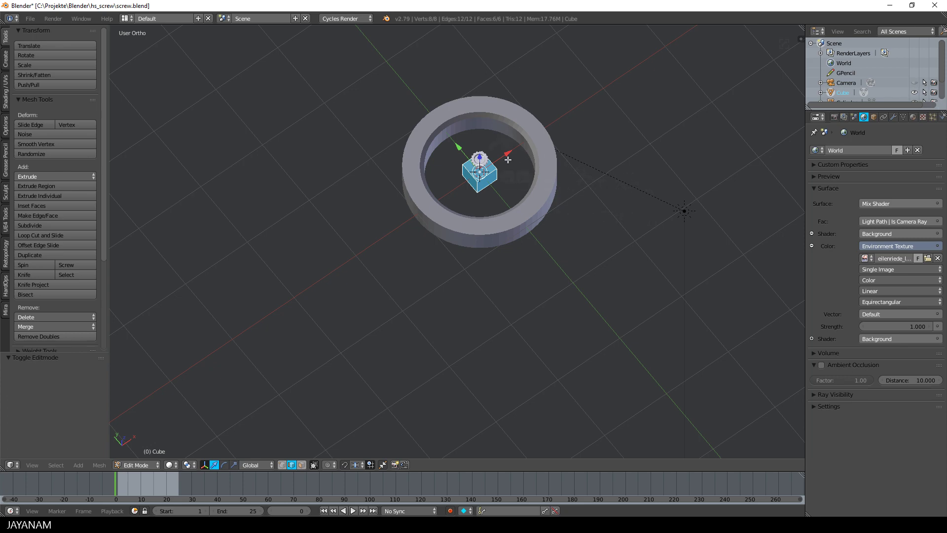
drag(509, 153, 487, 207)
scroll(415, 299, up, 4)
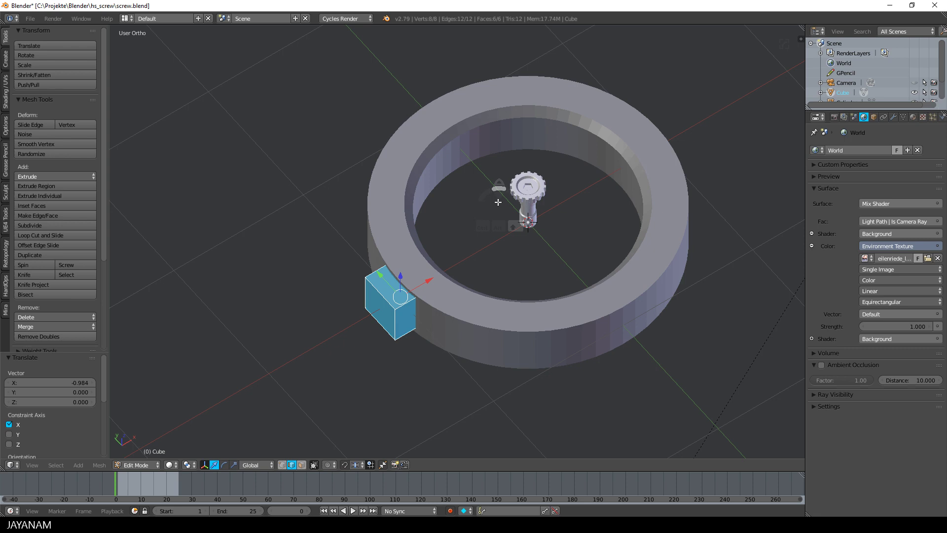
drag(406, 299, 412, 326)
key(Escape)
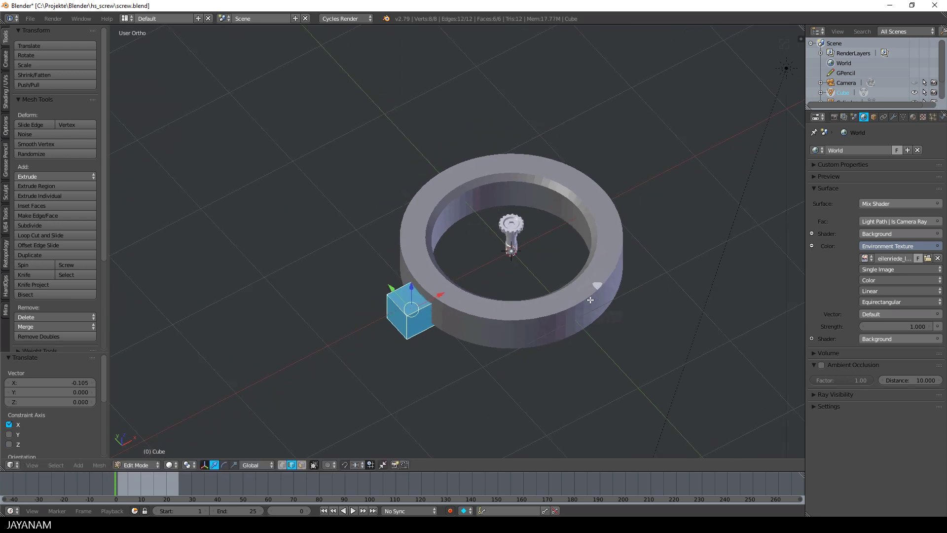
scroll(628, 257, down, 2)
middle_drag(632, 223, 623, 239)
key(KP_7)
shift+middle_drag(687, 232, 555, 334)
scroll(554, 333, up, 1)
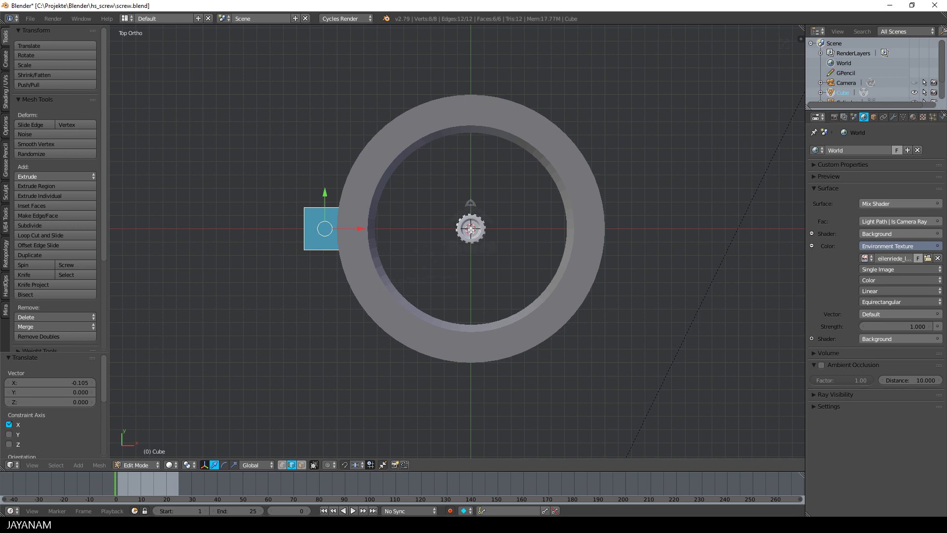
Spin the cube around the ring's centre with 4 steps over 360°.
click(31, 265)
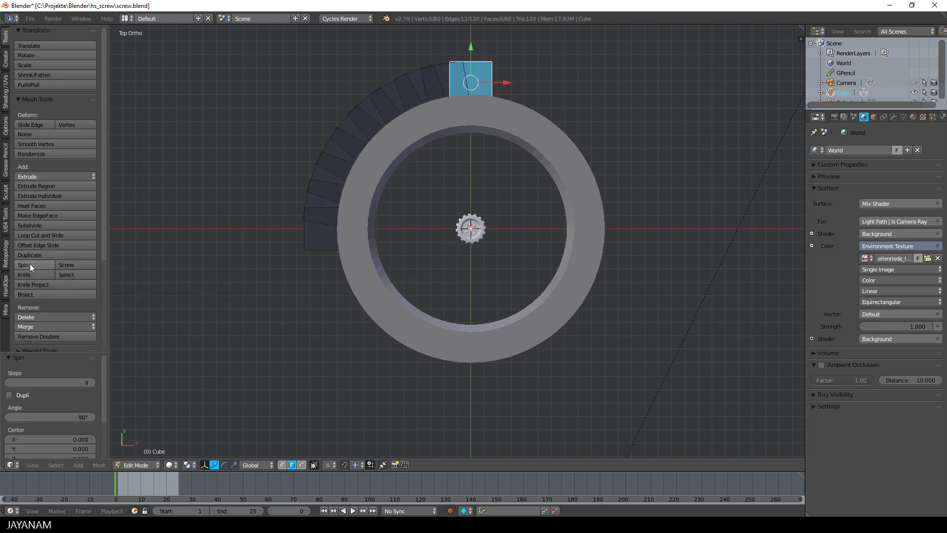
click(53, 380)
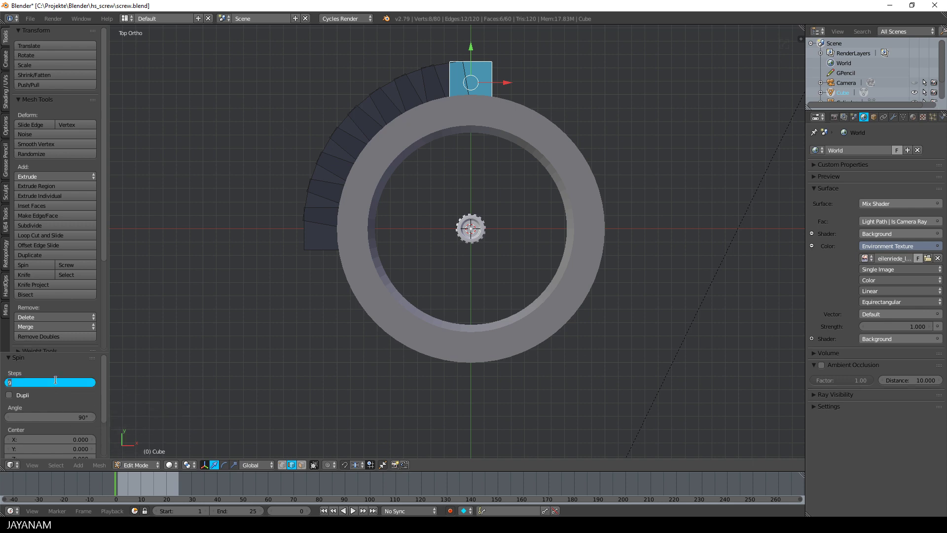
text(4)
key(Return)
click(64, 417)
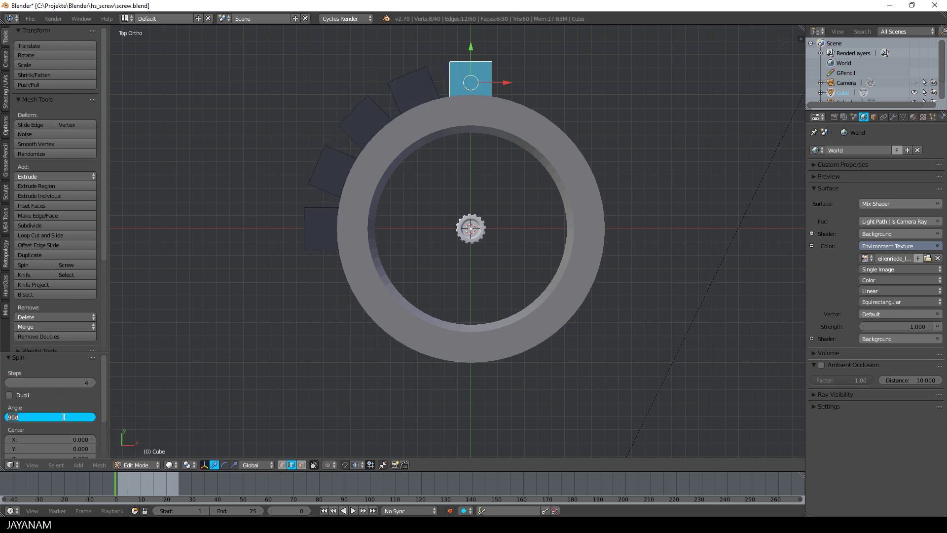
text(360)
key(Return)
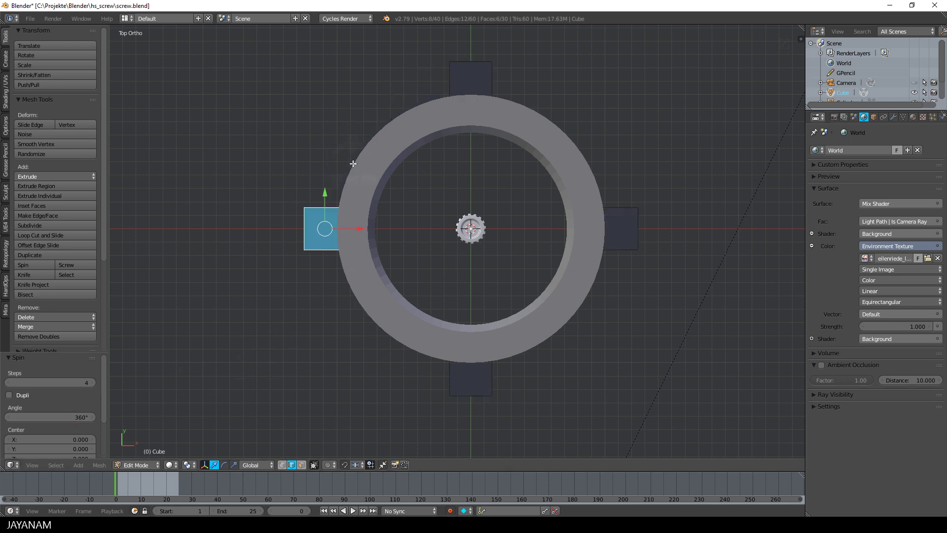
Delete the overlapping duplicate cube and recalculate all normals outward.
key(x)
click(321, 241)
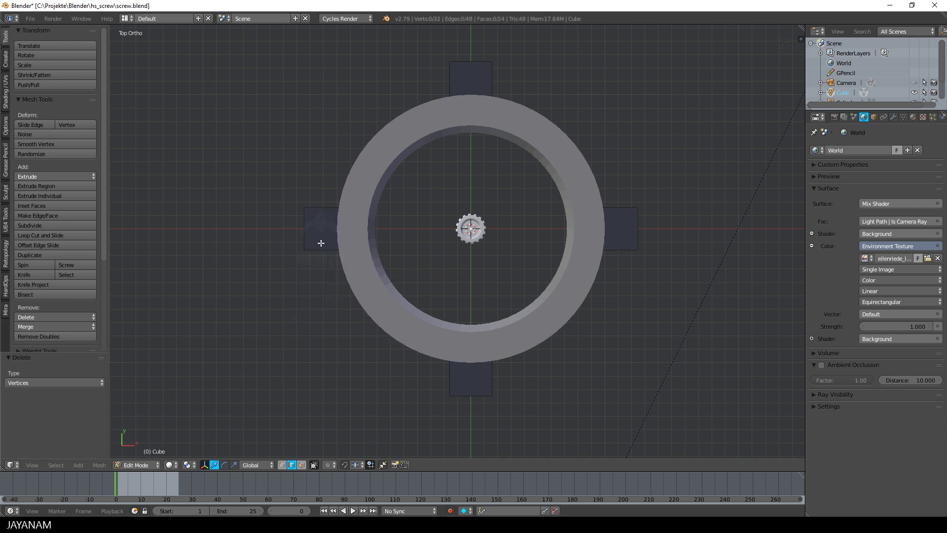
key(a)
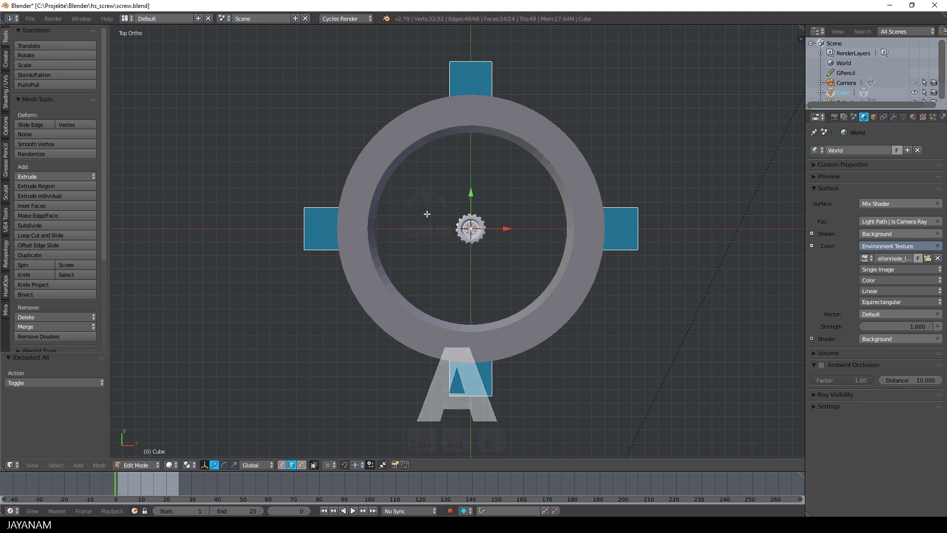
key(ctrl+n)
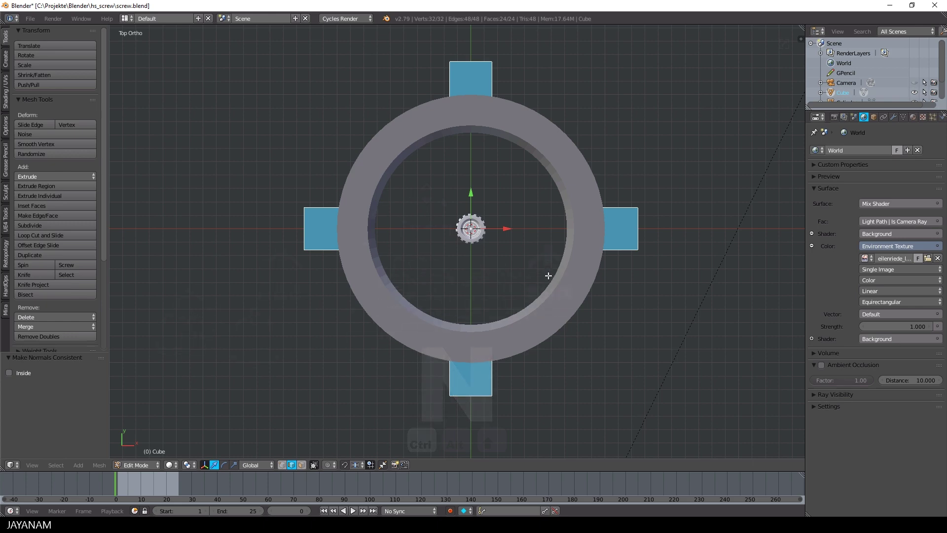
middle_drag(531, 279, 580, 207)
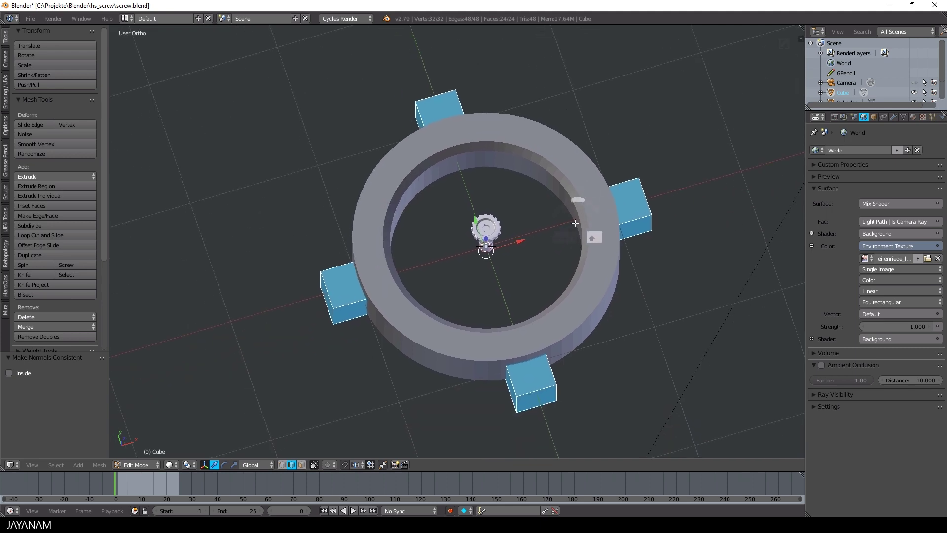
In Object Mode, subtract the four cubes from the ring with a Boolean Difference, then delete the cubes.
key(Tab)
click(407, 209)
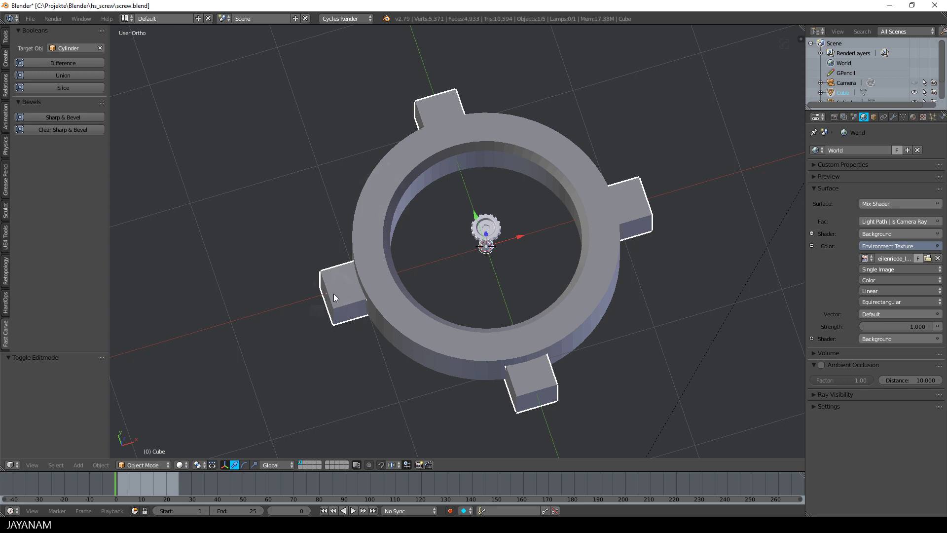
click(61, 63)
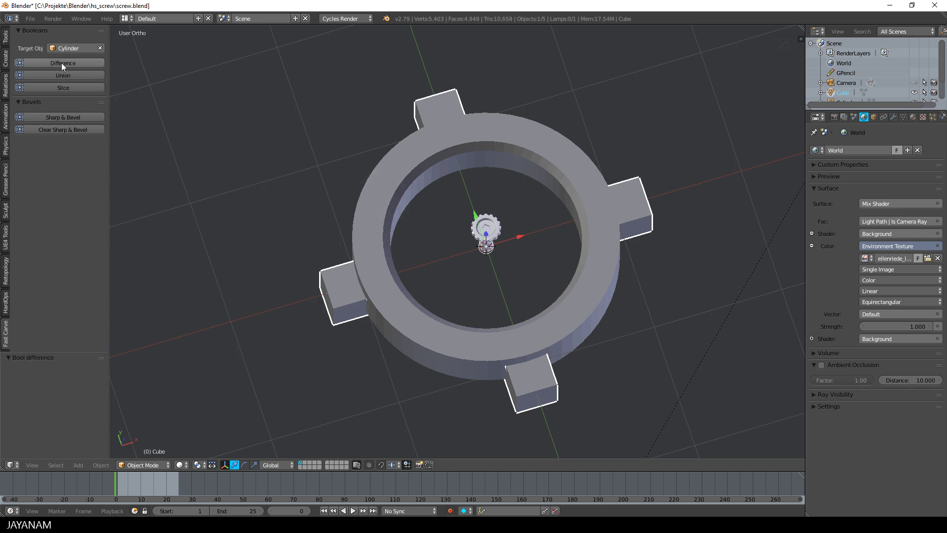
key(x)
click(339, 295)
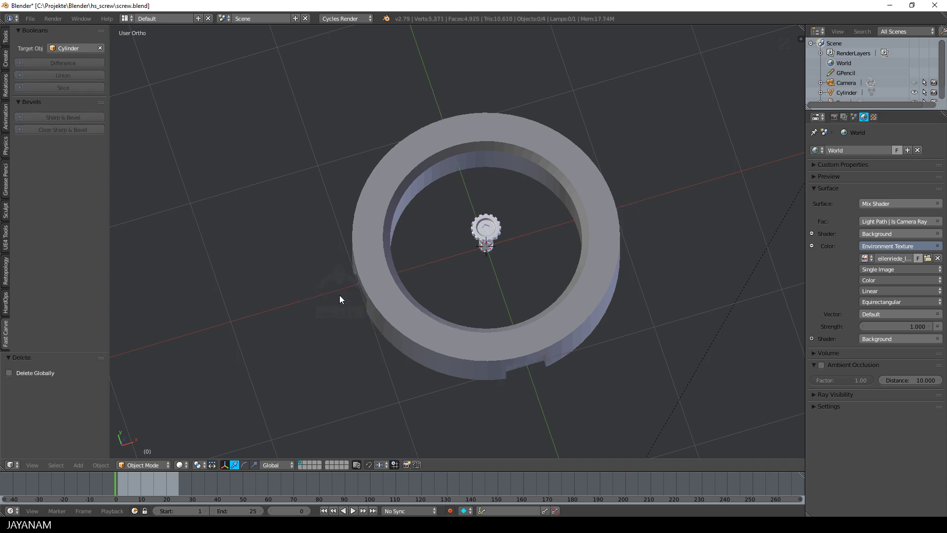
middle_drag(339, 294, 521, 214)
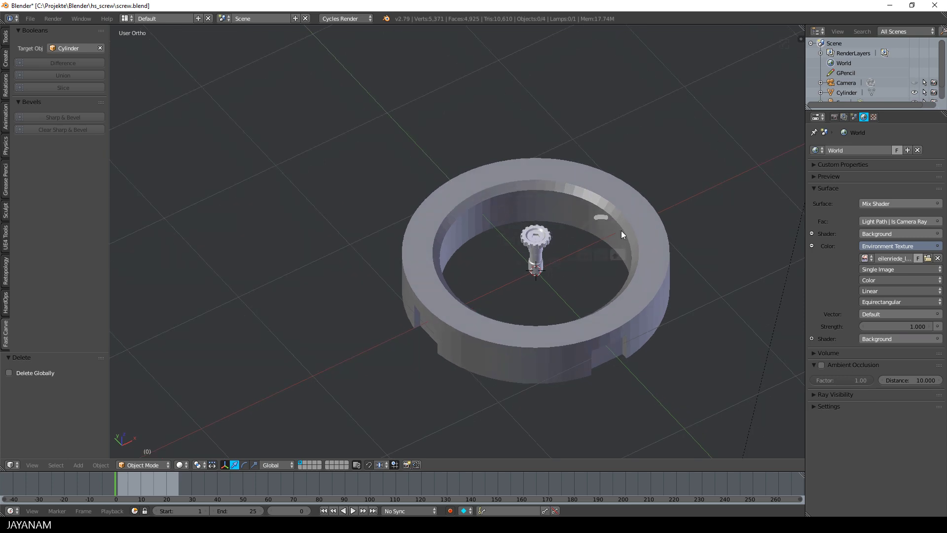
Select the screw and move all of its mesh left onto the ring's rim.
shift+middle_drag(620, 229, 569, 249)
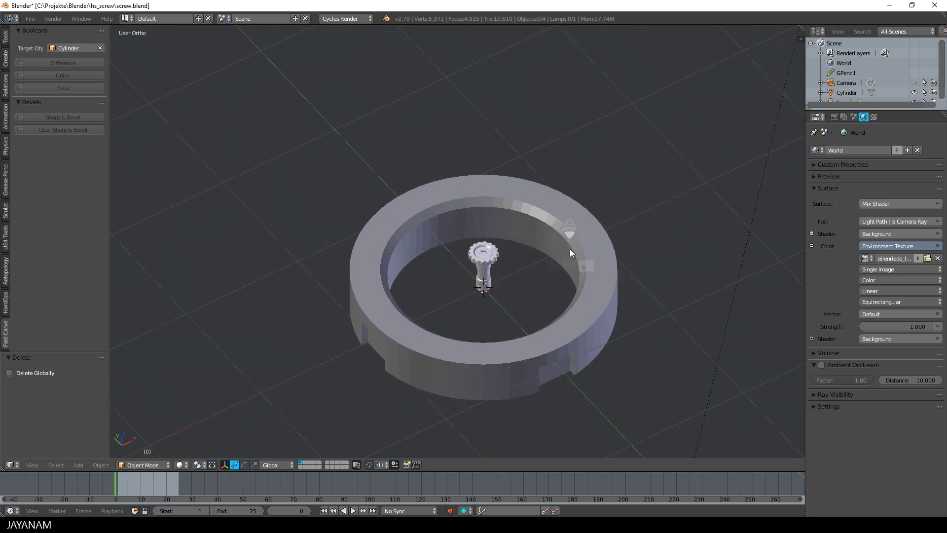
scroll(569, 249, down, 3)
middle_drag(570, 248, 536, 272)
scroll(566, 191, up, 2)
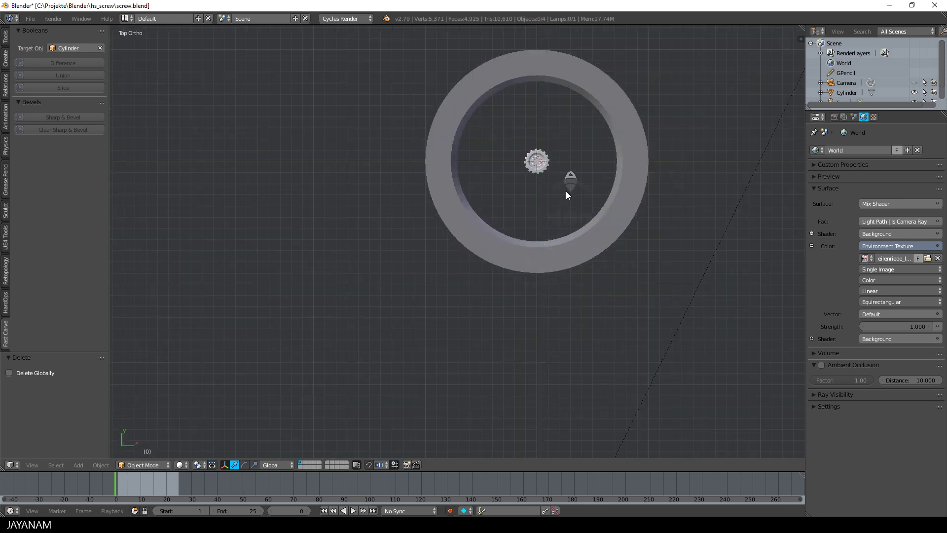
scroll(545, 184, up, 3)
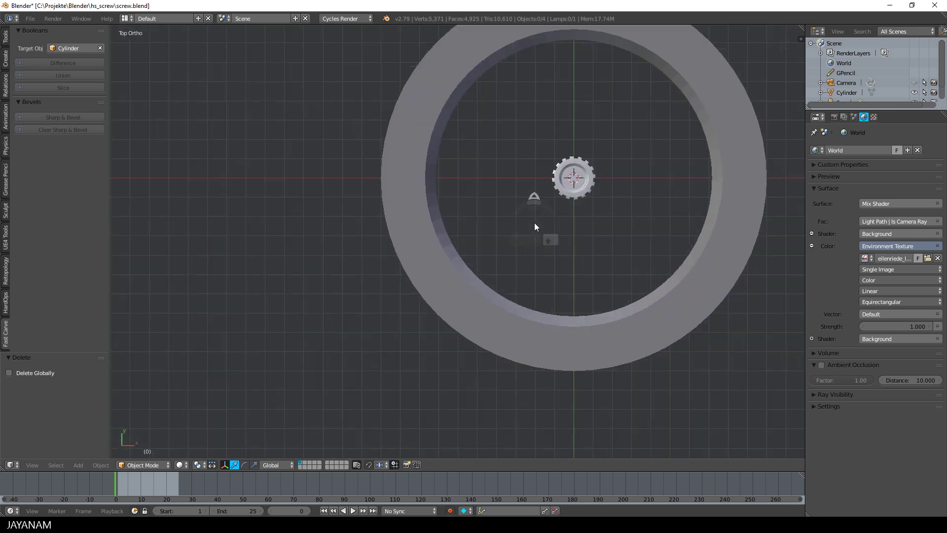
right_click(587, 186)
key(Tab)
click(651, 182)
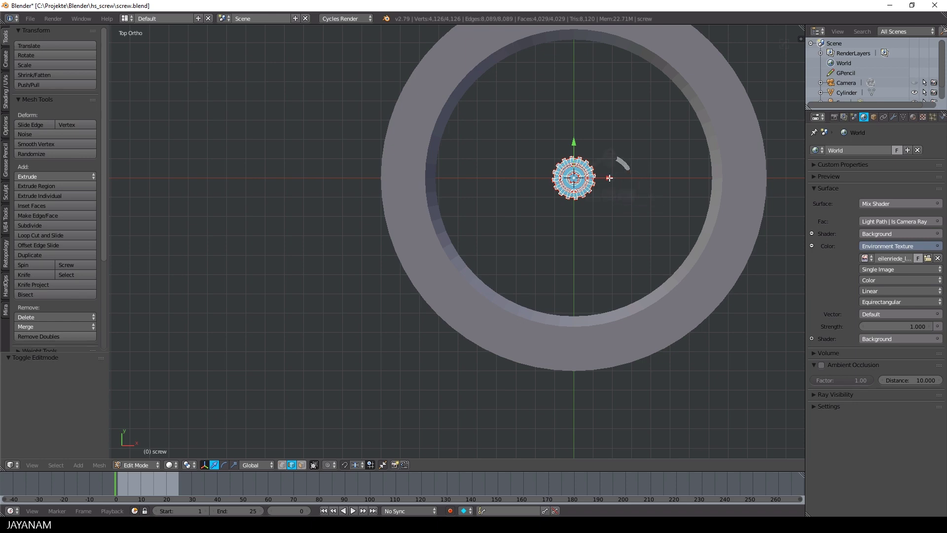
key(a)
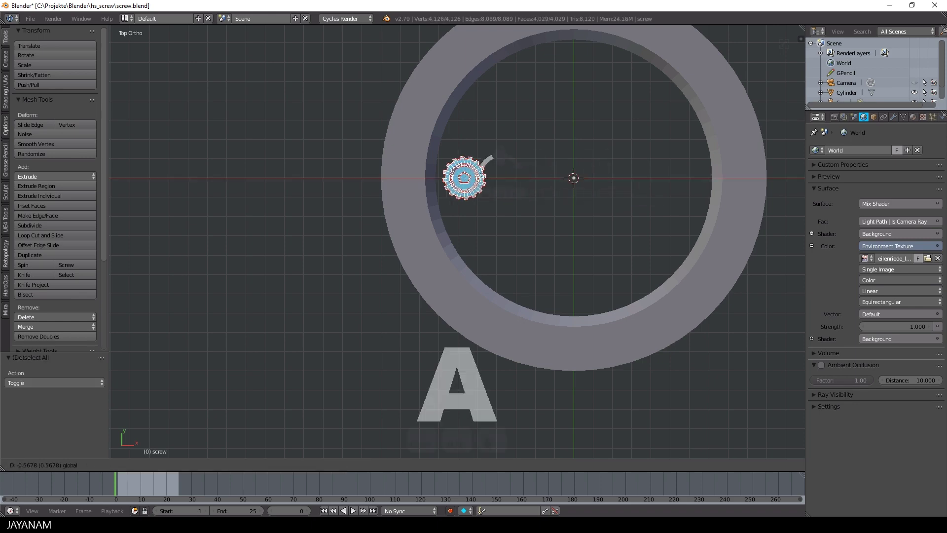
click(486, 212)
middle_drag(486, 211, 527, 277)
Extrude the screw's faces upward and nudge them slightly along X.
key(e)
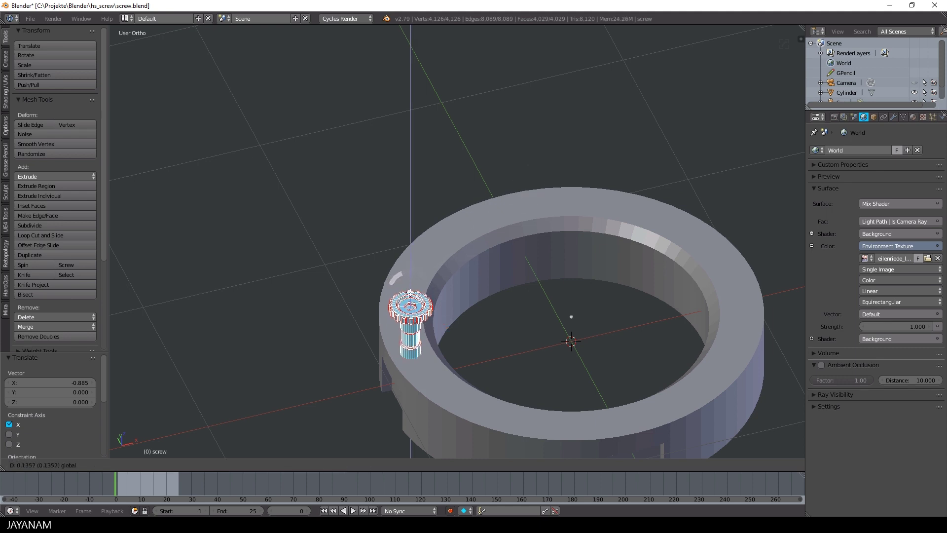
click(593, 295)
scroll(593, 295, down, 2)
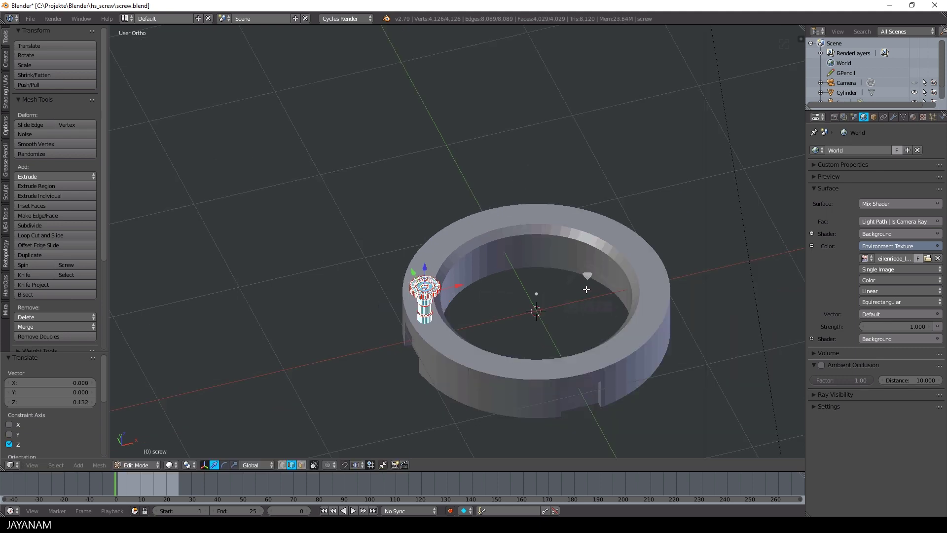
key(g)
key(x)
click(459, 288)
scroll(459, 288, down, 3)
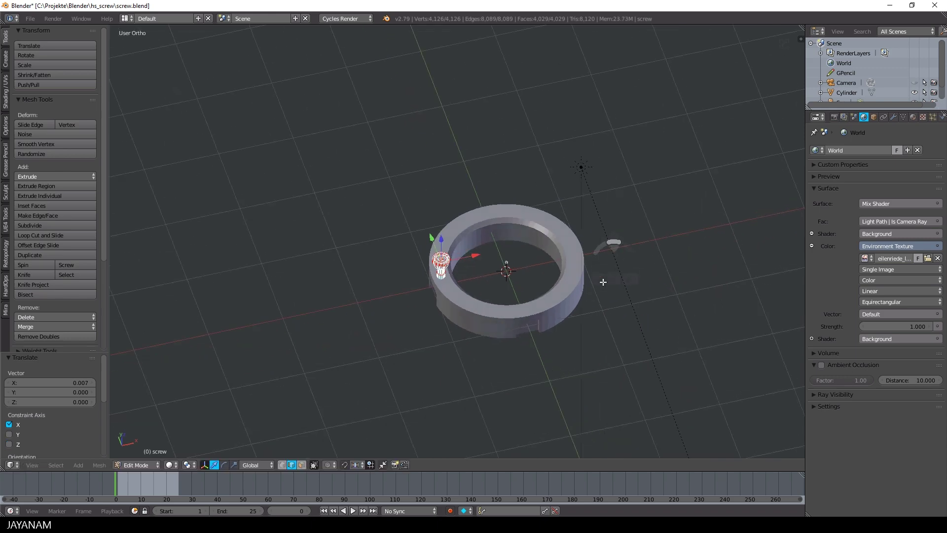
key(KP_7)
shift+middle_drag(599, 274, 577, 288)
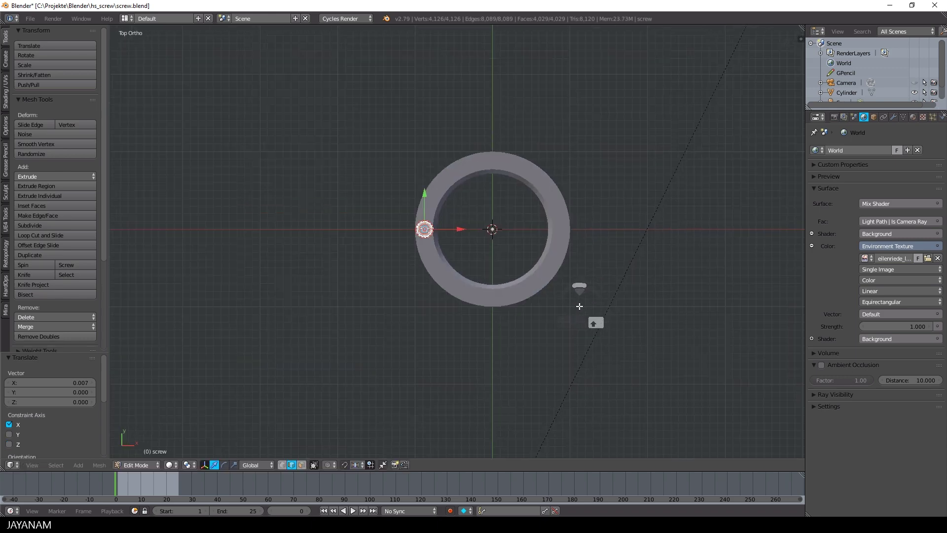
Spin the screw into four separate duplicates around the ring and delete the original vertices.
click(38, 267)
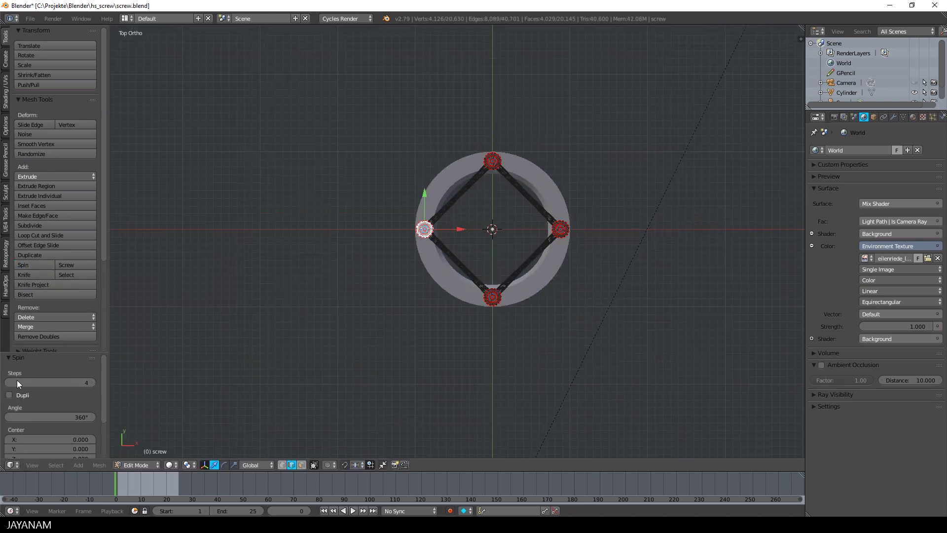
click(9, 395)
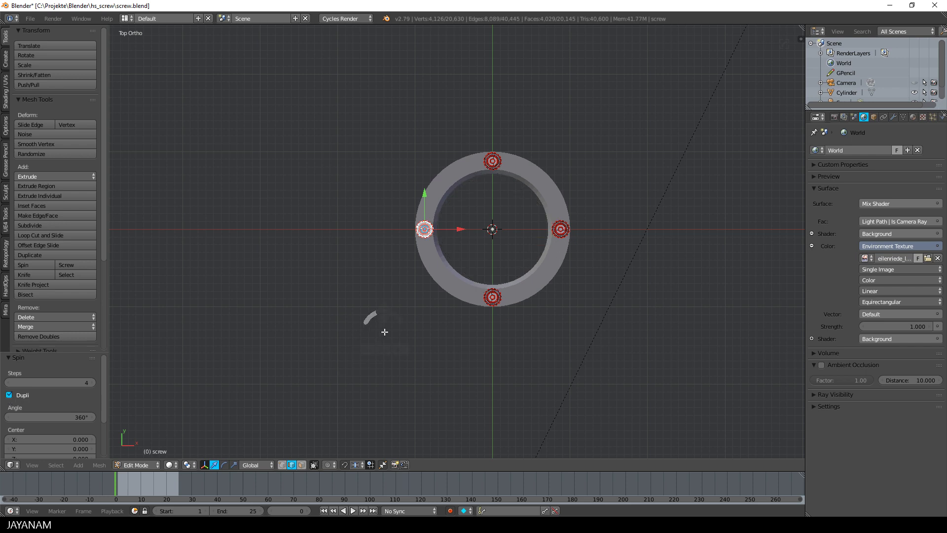
key(x)
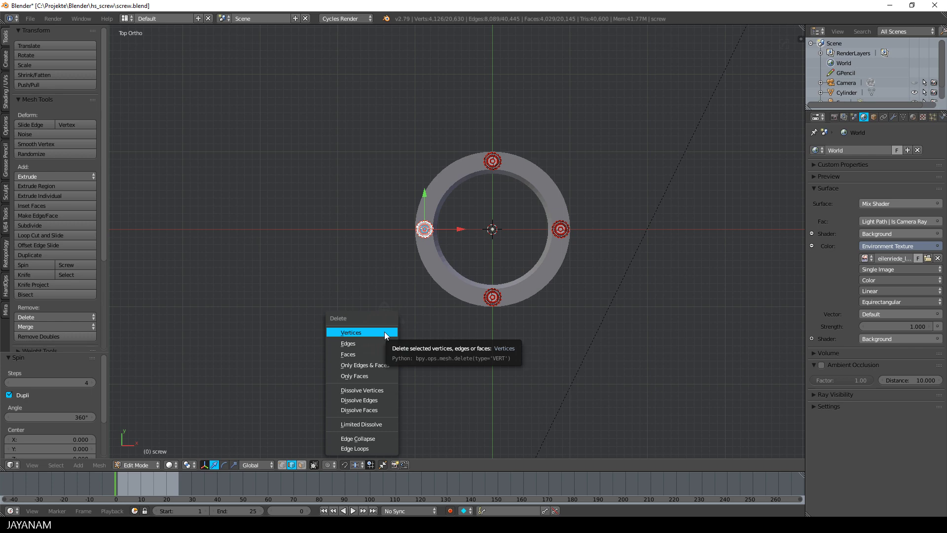
click(385, 332)
Back in Object Mode, cut the screws out of the ring with a Boolean difference.
middle_drag(579, 336, 590, 268)
scroll(562, 306, up, 2)
key(Tab)
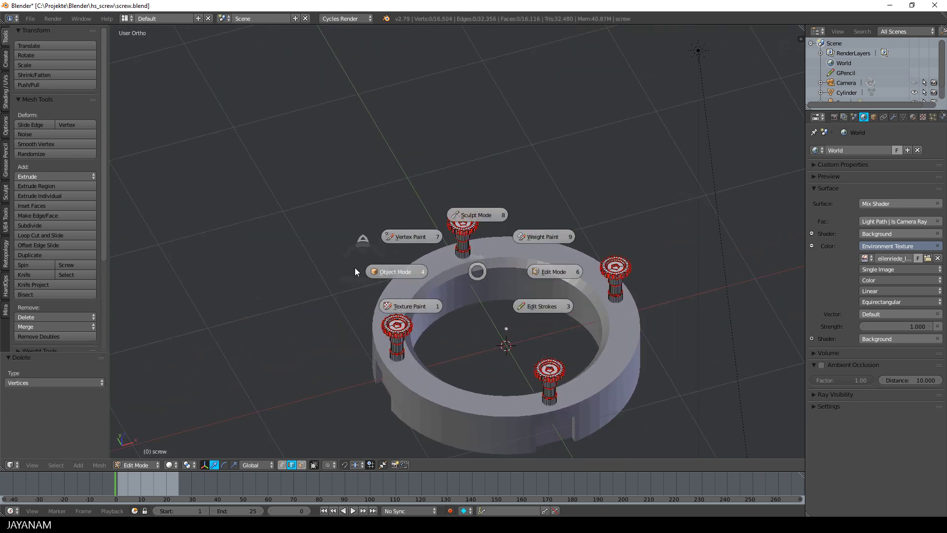
click(387, 269)
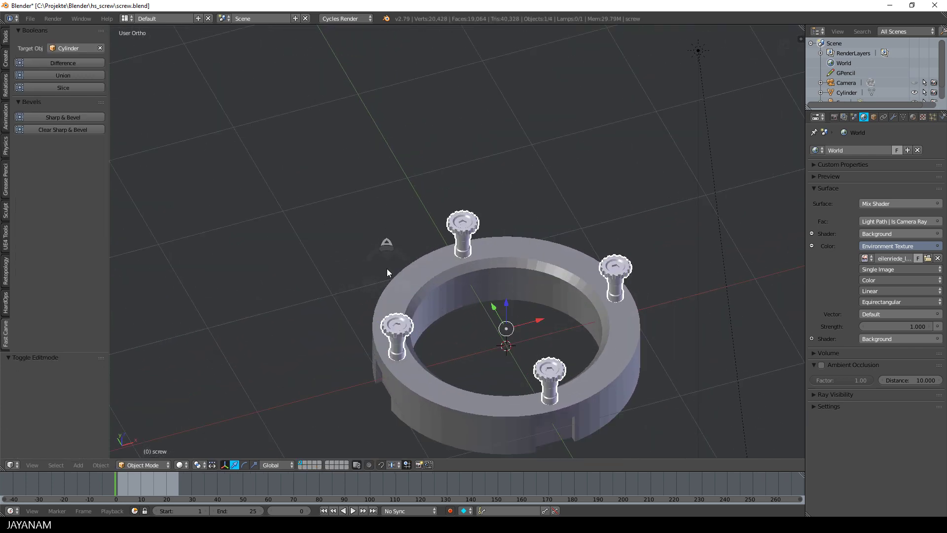
click(47, 64)
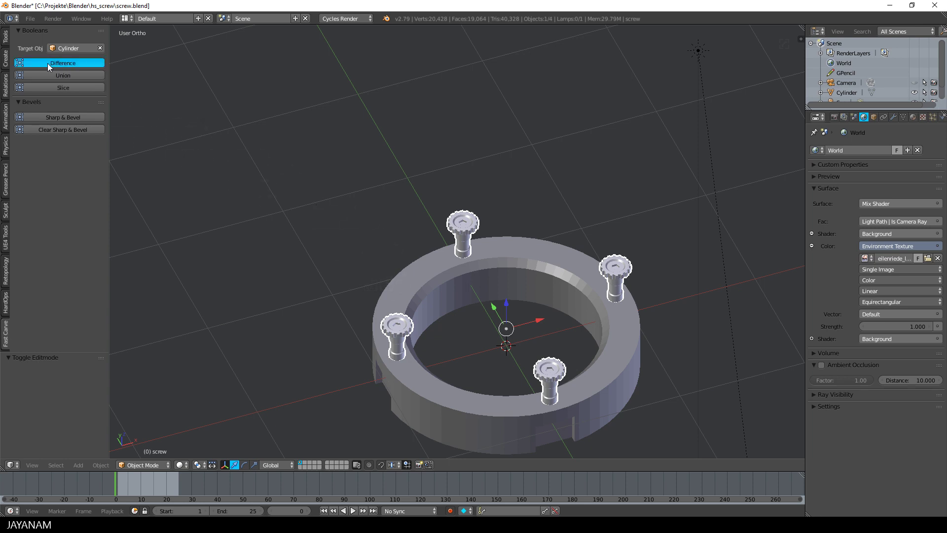
shift+middle_drag(519, 256, 523, 184)
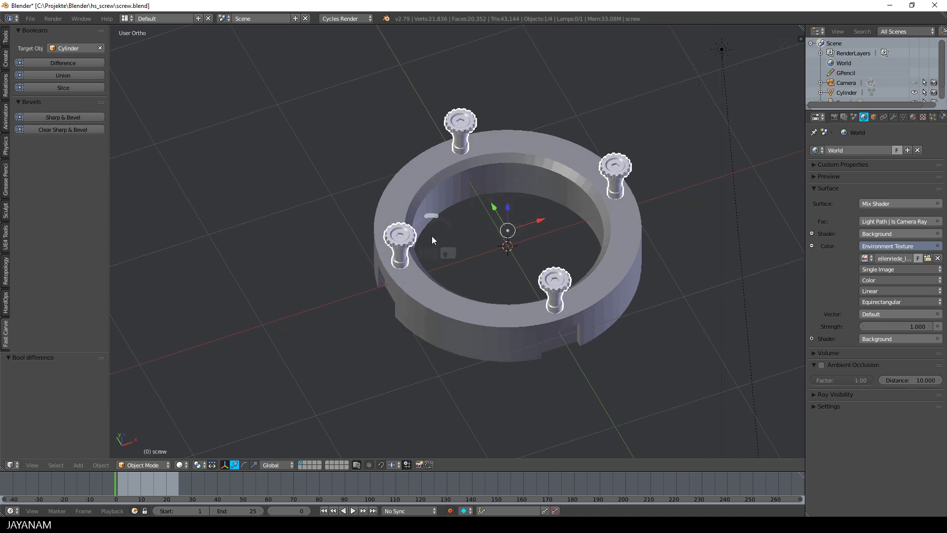
Hide the screws, select the ring and apply Sharp & Bevel to it.
key(h)
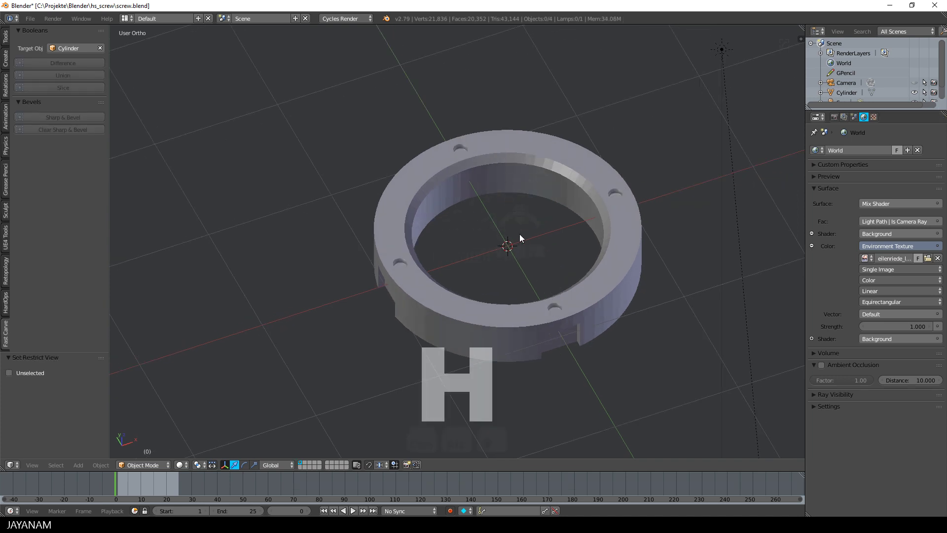
scroll(516, 234, up, 2)
right_click(396, 176)
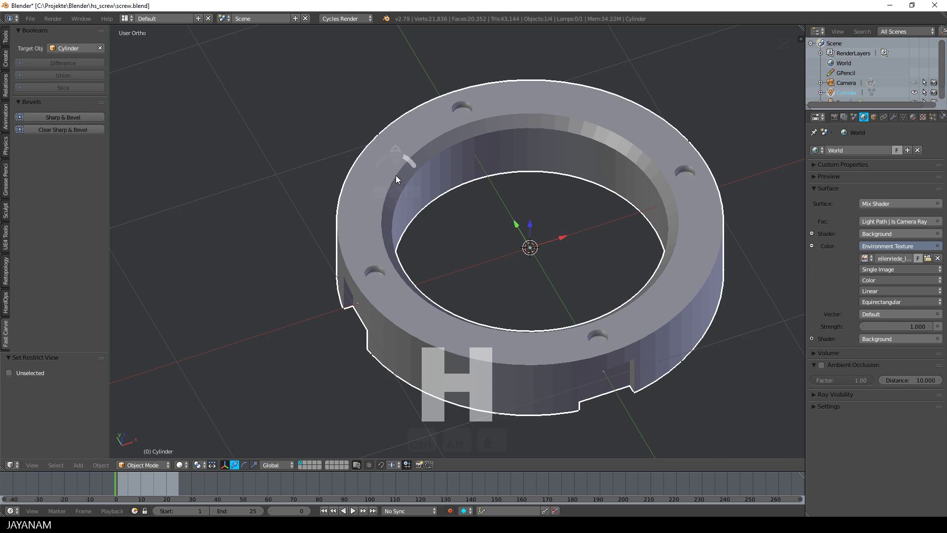
click(67, 118)
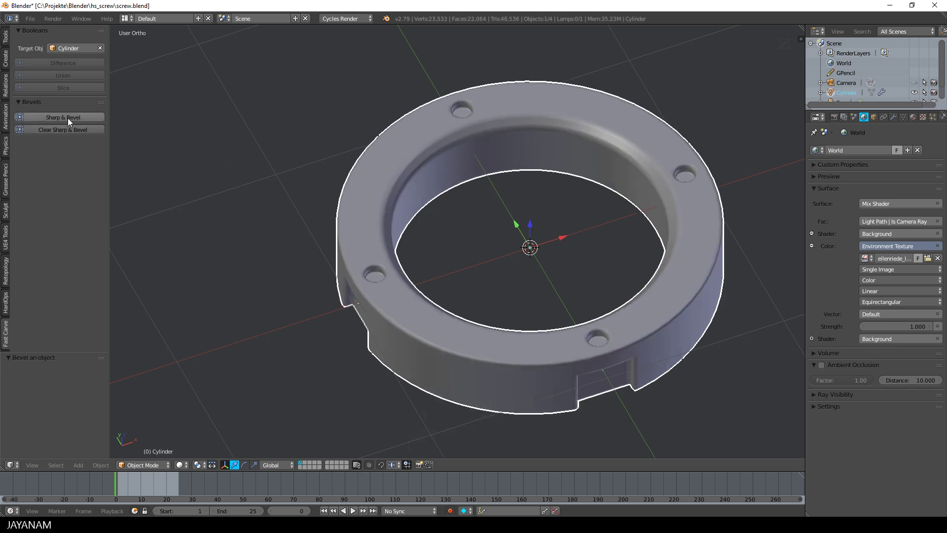
Reduce the ring's Bevel modifier width to 0.0110.
click(894, 117)
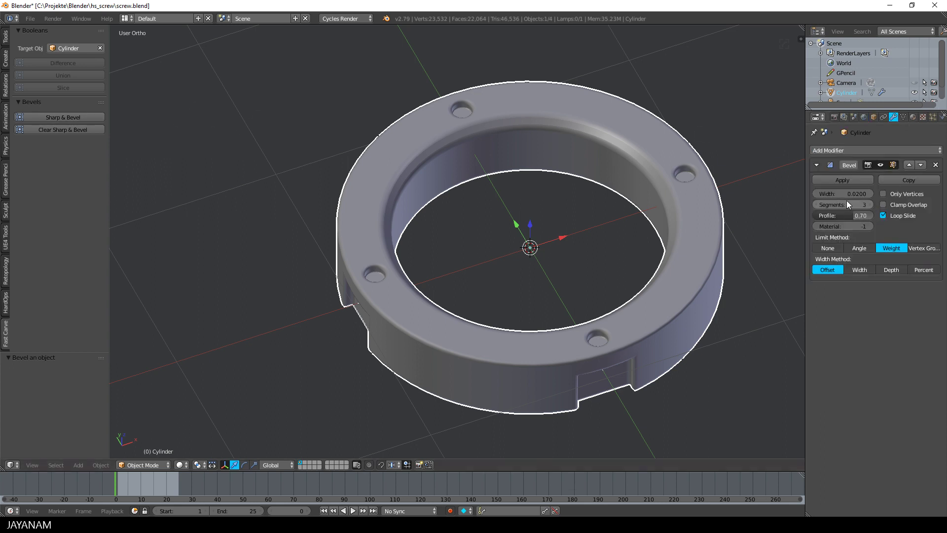
drag(847, 193, 838, 193)
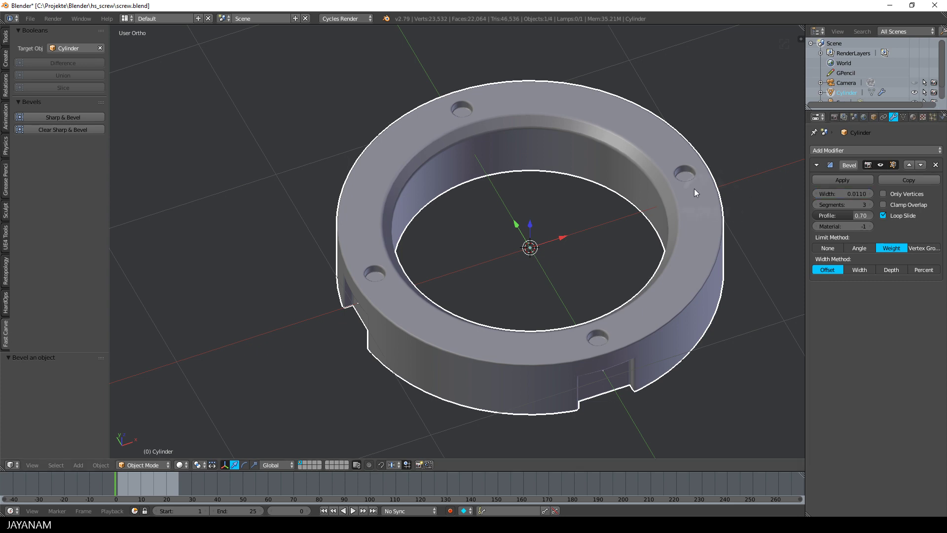
shift+middle_drag(694, 190, 639, 173)
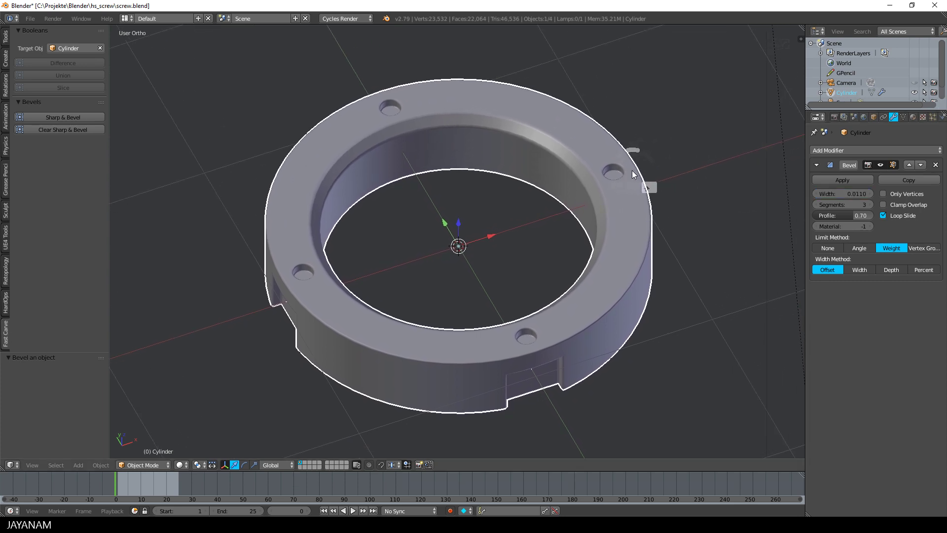
Create a new material for the ring using a Principled BSDF surface.
click(913, 117)
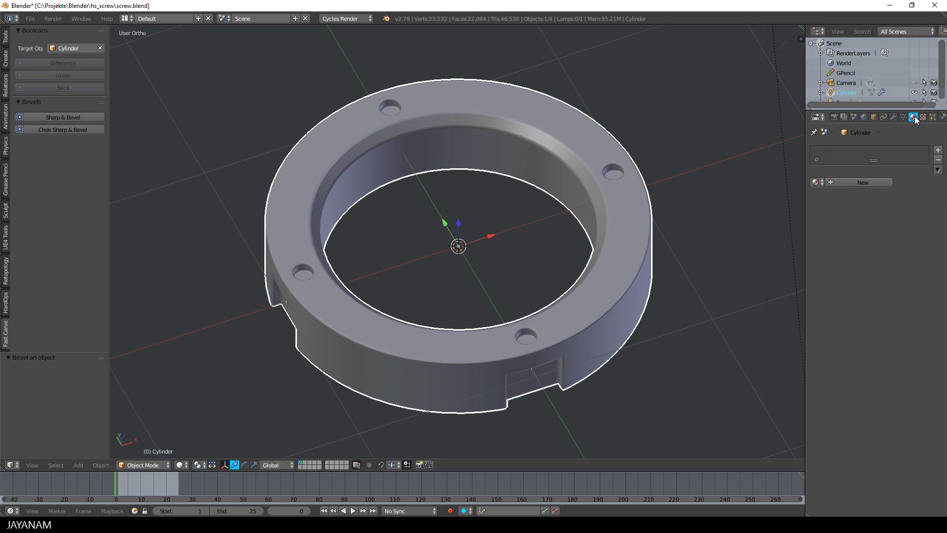
click(816, 182)
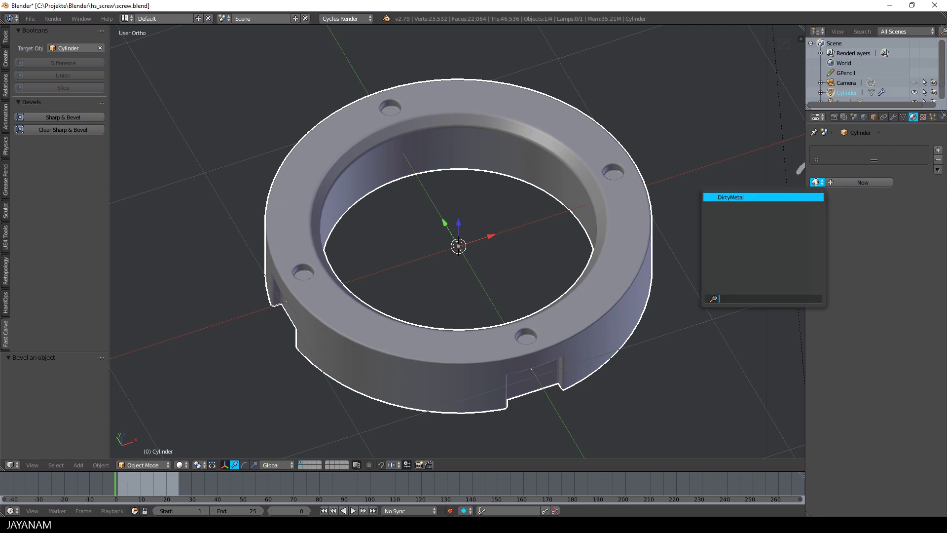
click(860, 182)
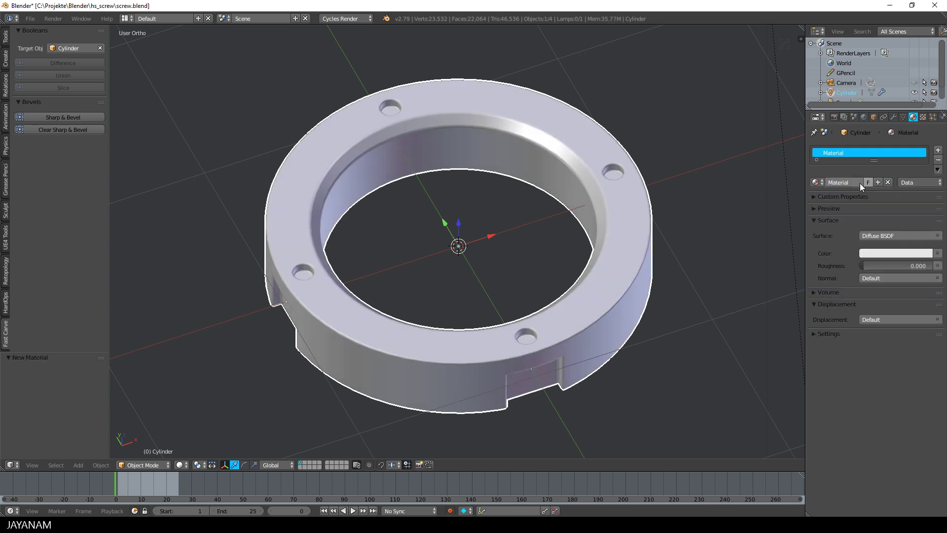
click(937, 236)
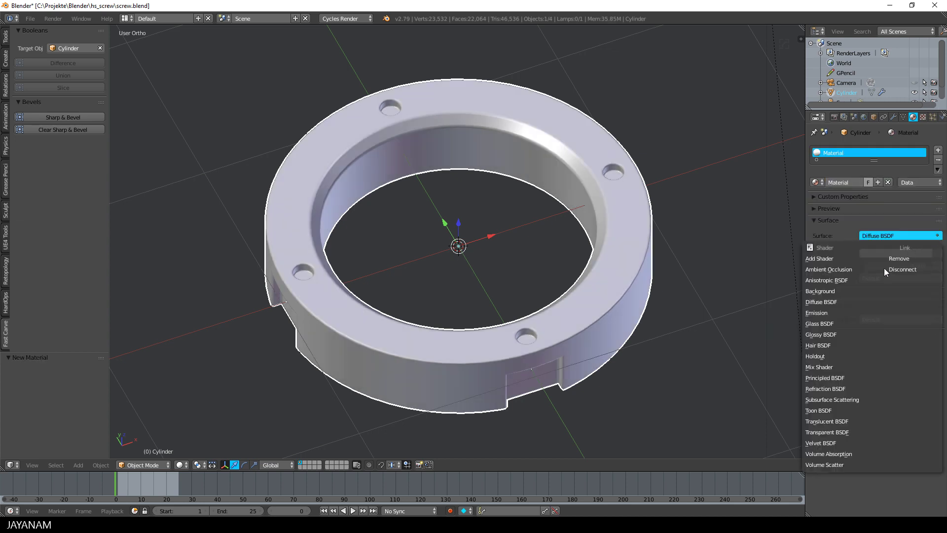
click(827, 378)
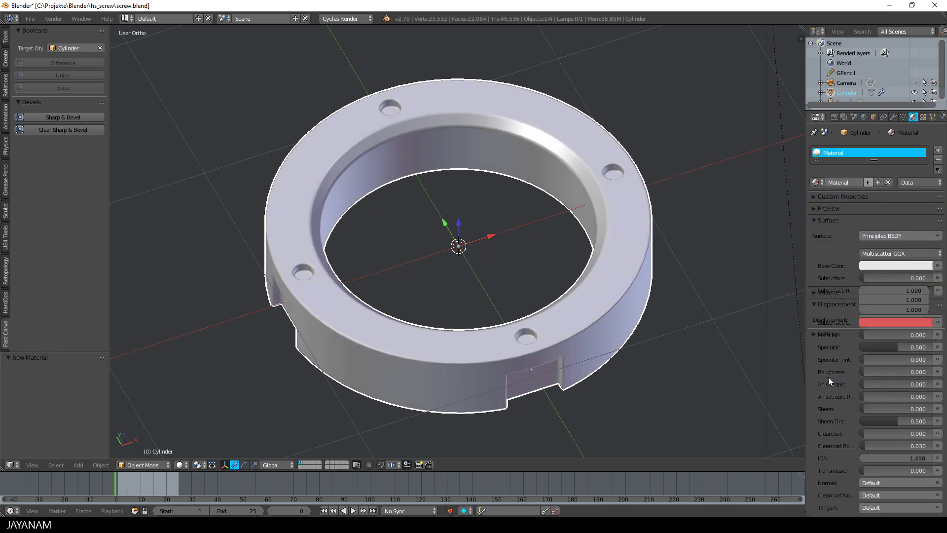
Set the material to a dark grey base colour, Metallic 1.0 and Roughness 0.254.
click(913, 266)
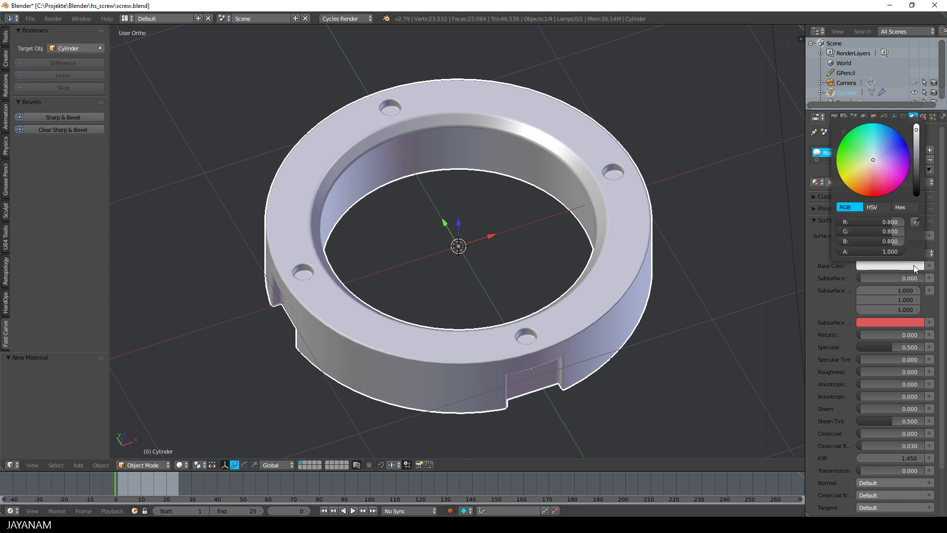
drag(916, 148, 917, 161)
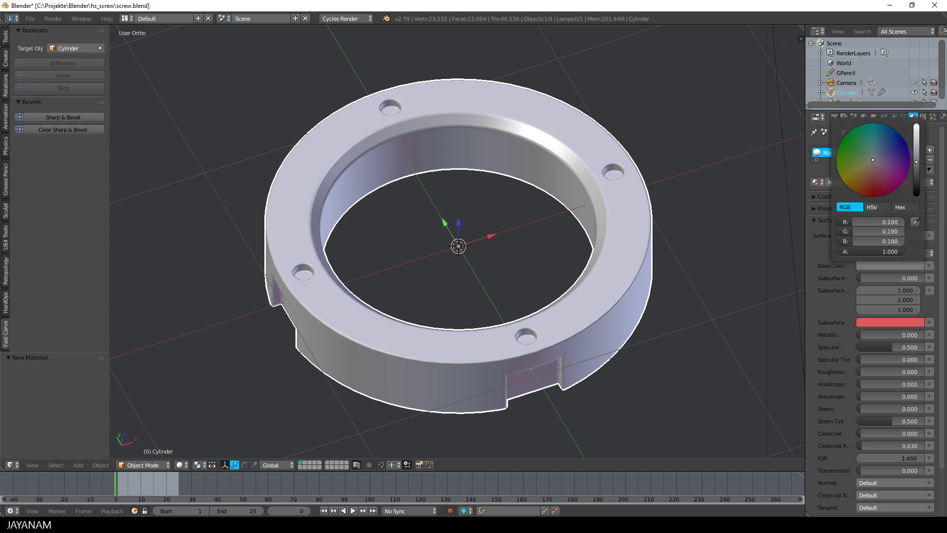
drag(869, 335, 927, 335)
drag(862, 372, 879, 372)
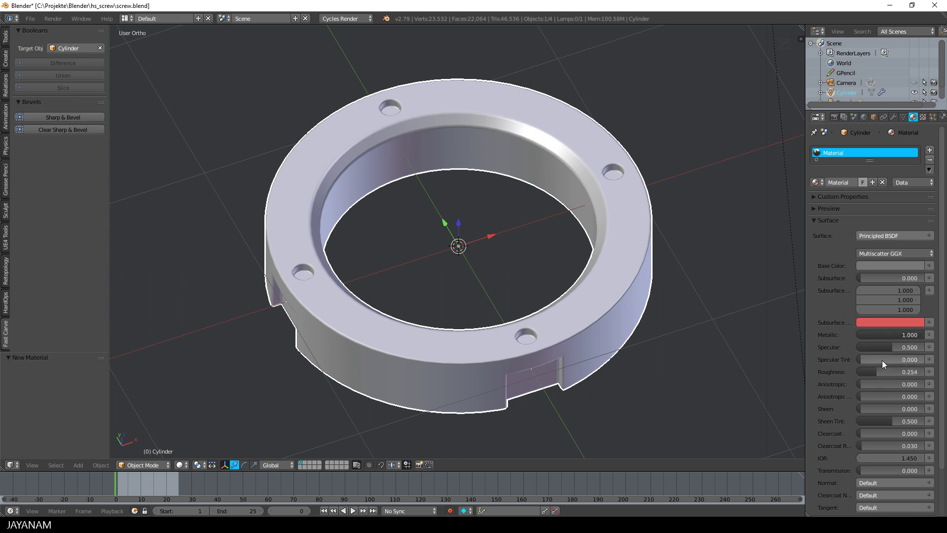
Preview the ring briefly in Rendered shading, then return the viewport to Solid shading.
click(181, 464)
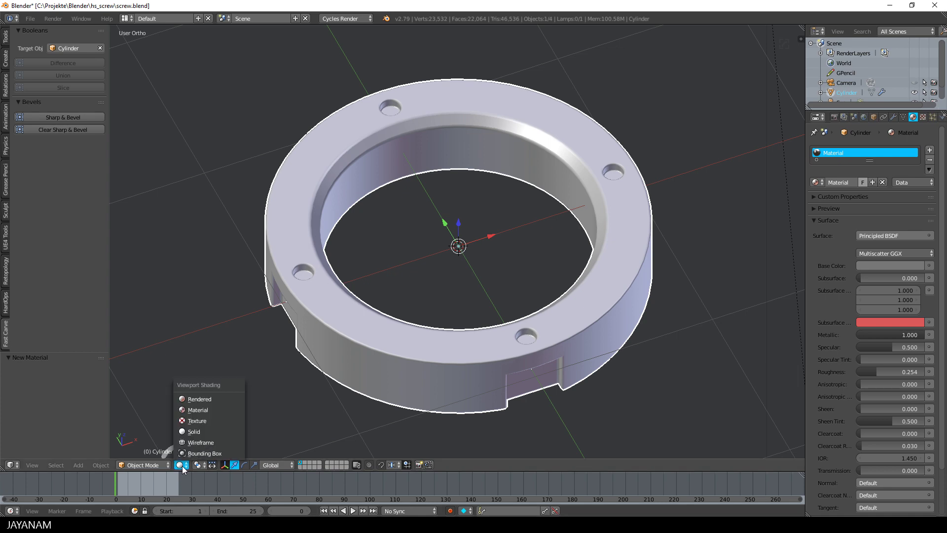
click(202, 399)
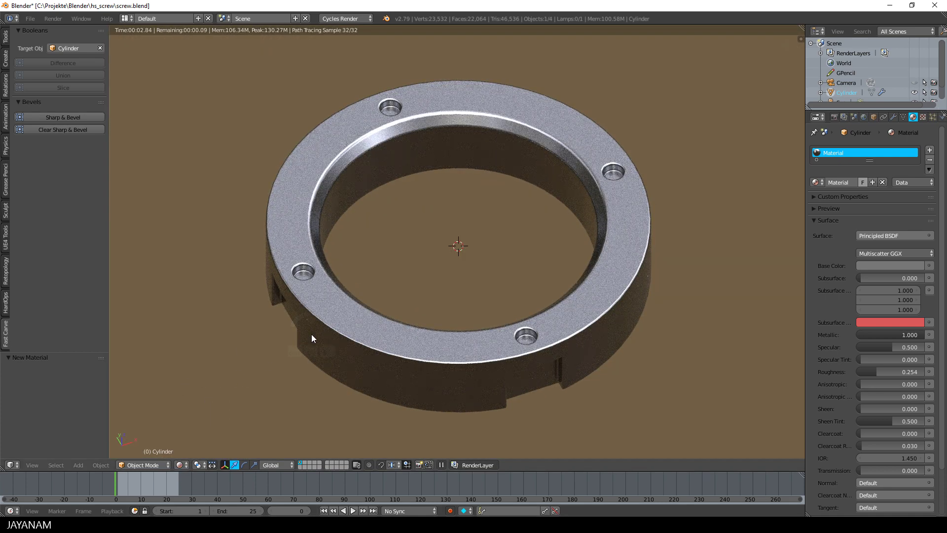
click(180, 465)
click(193, 431)
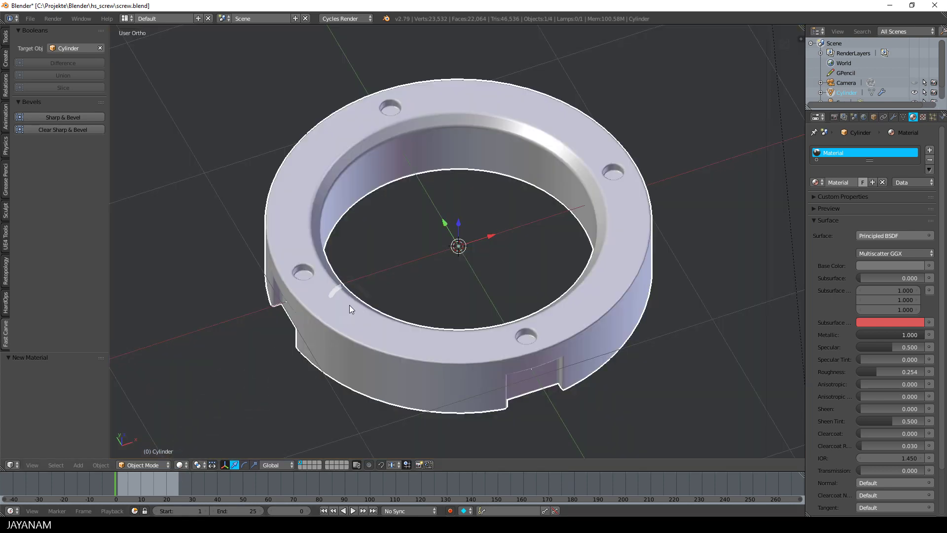
Unhide the screws and, in Edit Mode, move the left screw down.
key(alt+h)
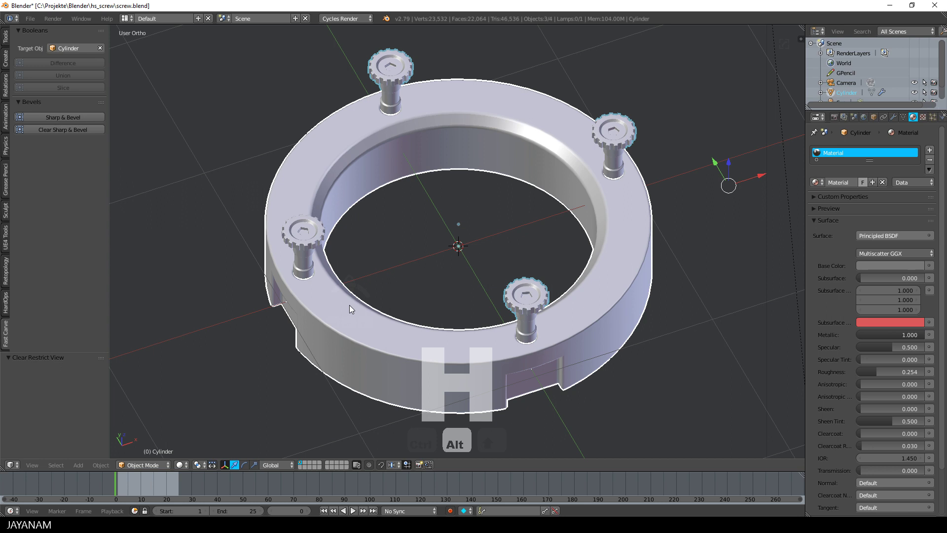
right_click(307, 237)
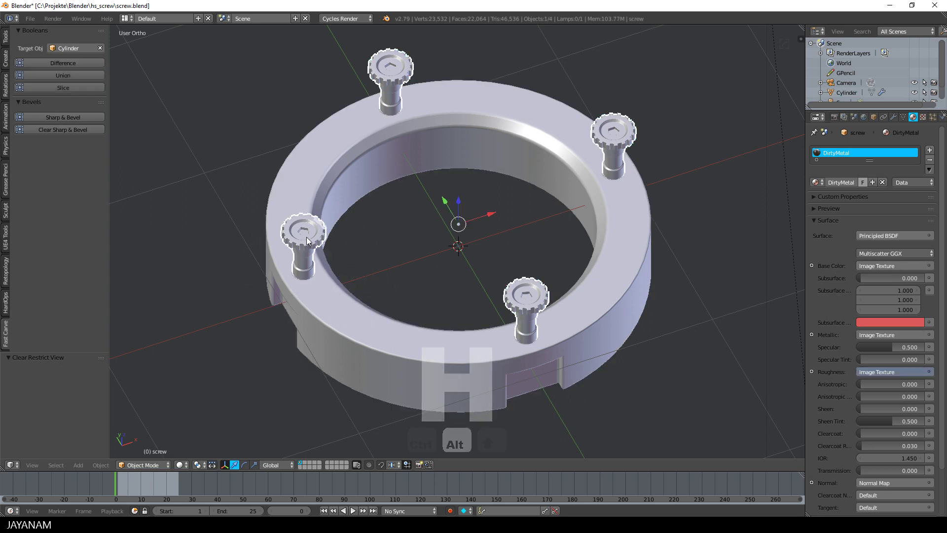
key(Tab)
click(355, 236)
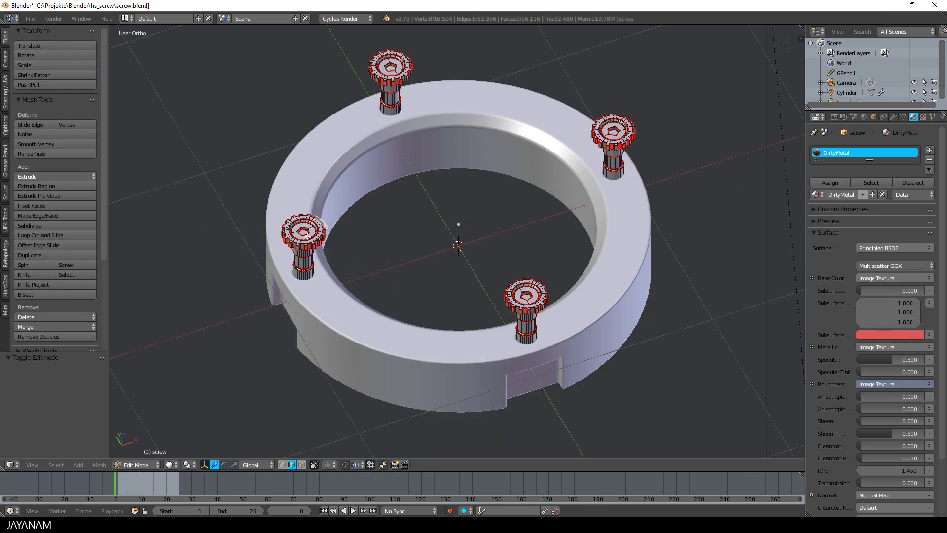
key(l)
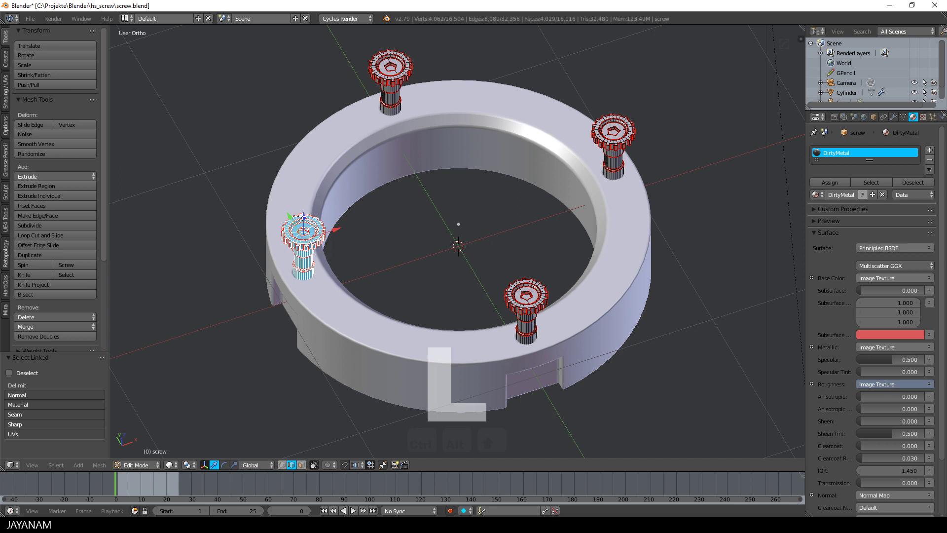
key(g)
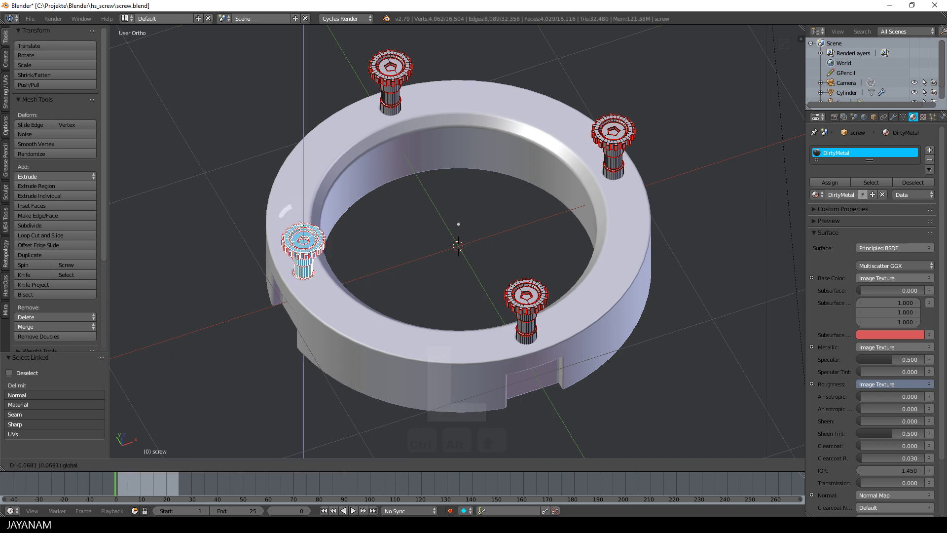
click(301, 225)
Twist the top-right screw -102° about Z and lower it by 0.038.
key(a)
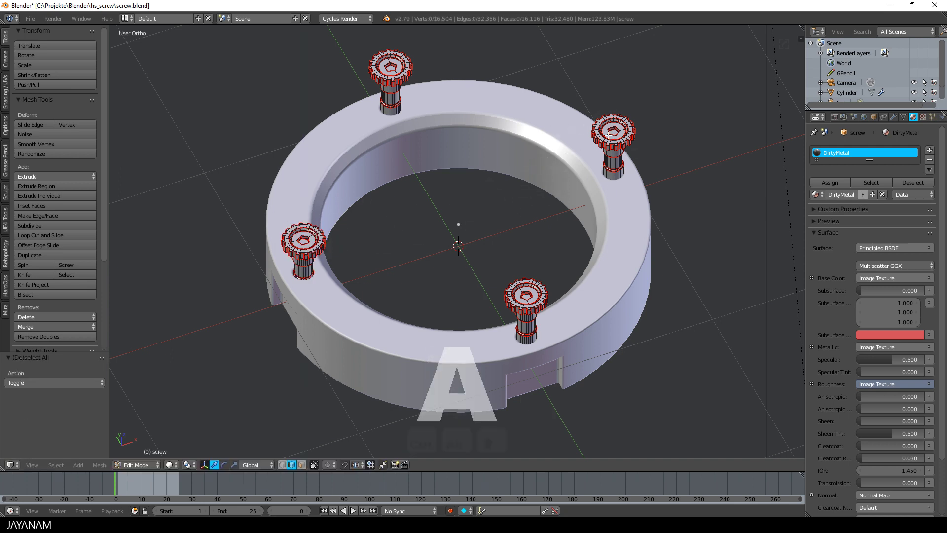
key(l)
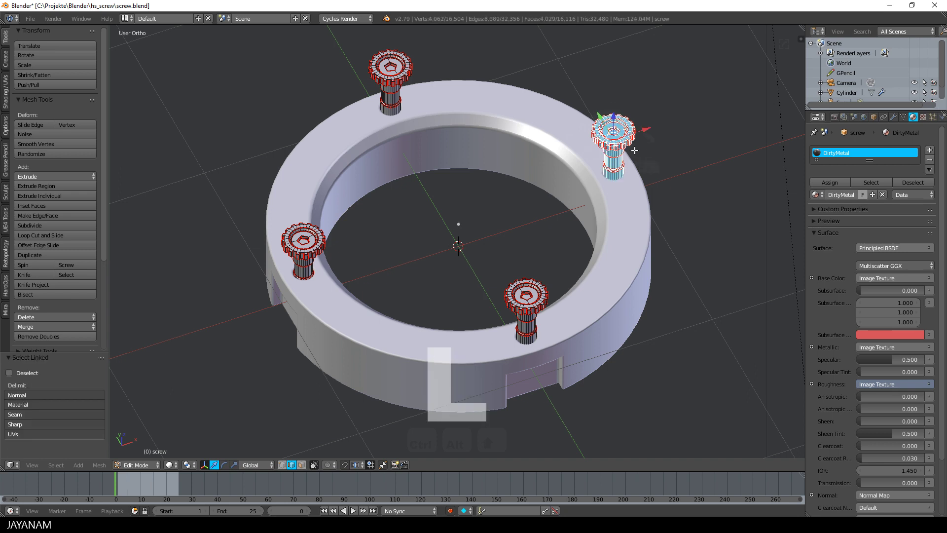
key(r)
click(596, 160)
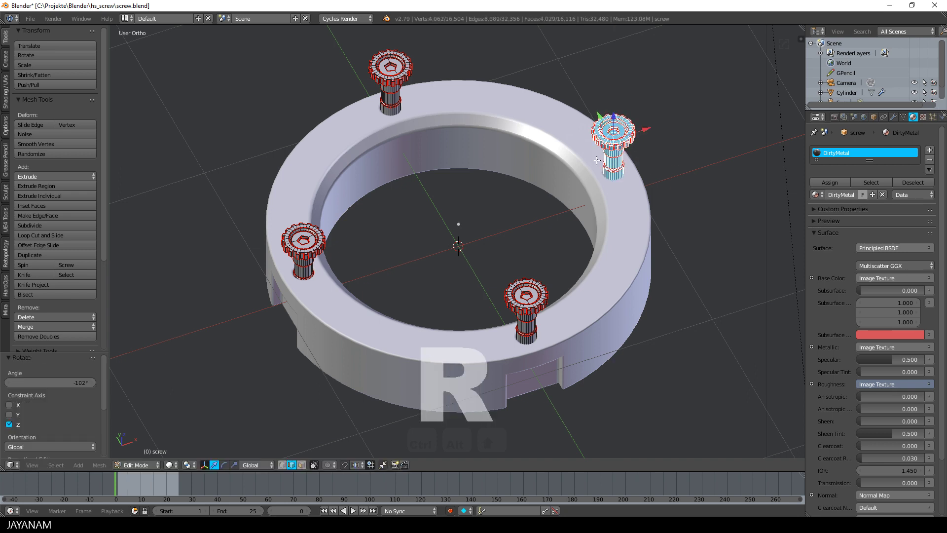
key(g)
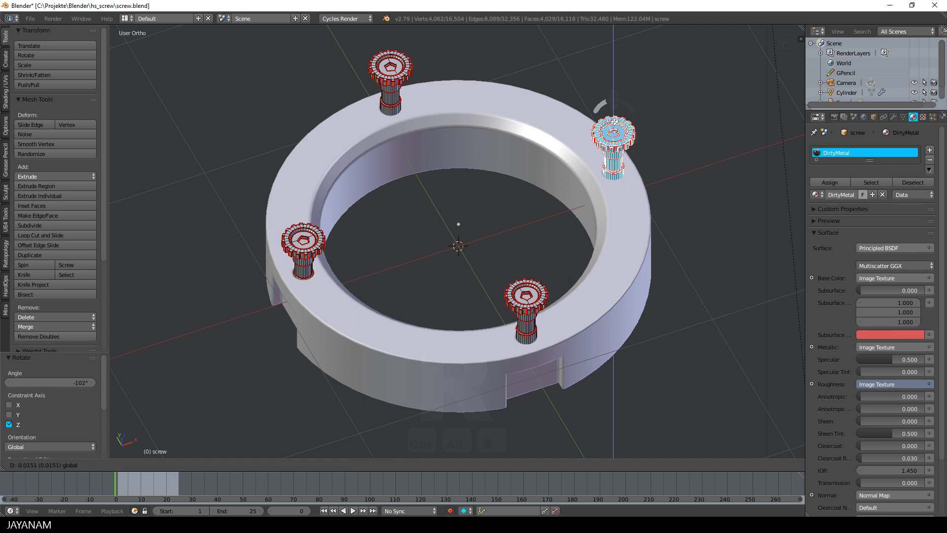
key(z)
click(522, 77)
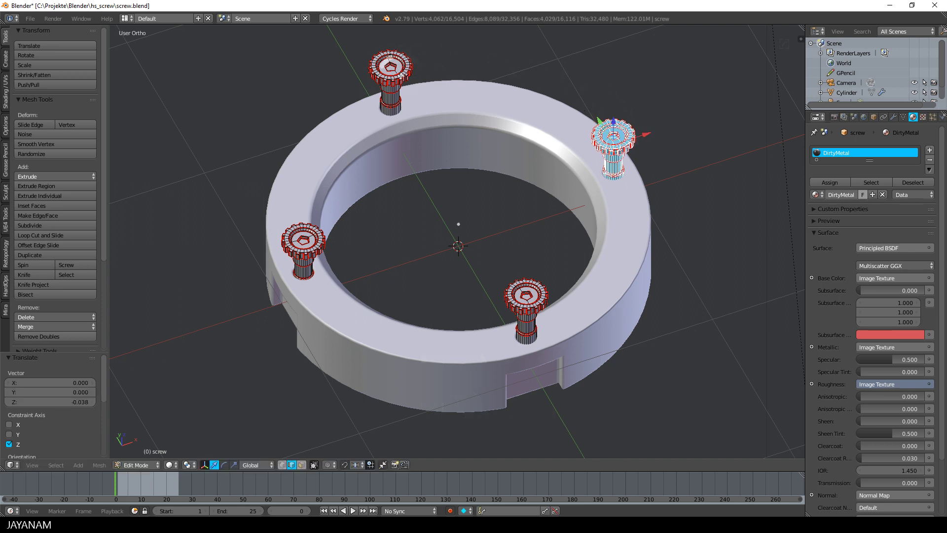
Twist the top screw -20.9° about Z, shift it 0.129 along Z, and return to Object Mode.
key(a)
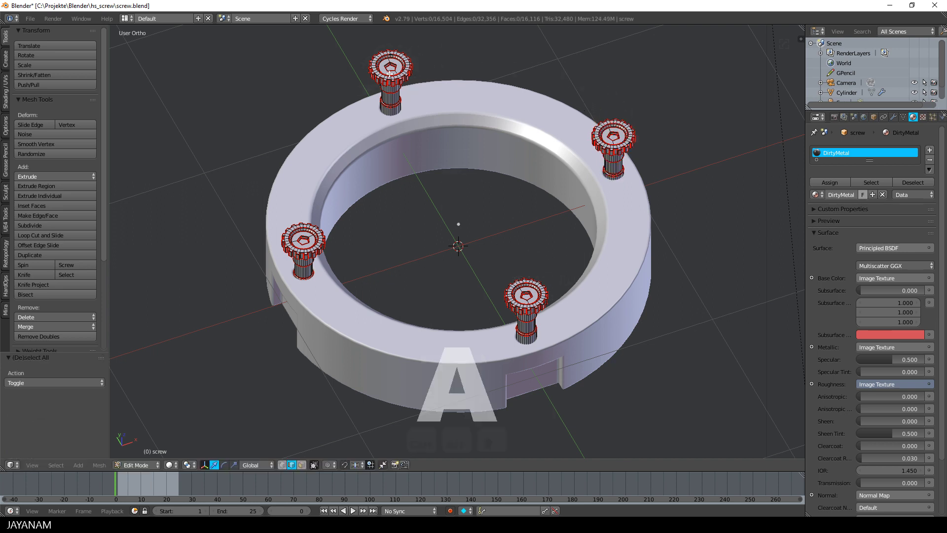
key(l)
key(r)
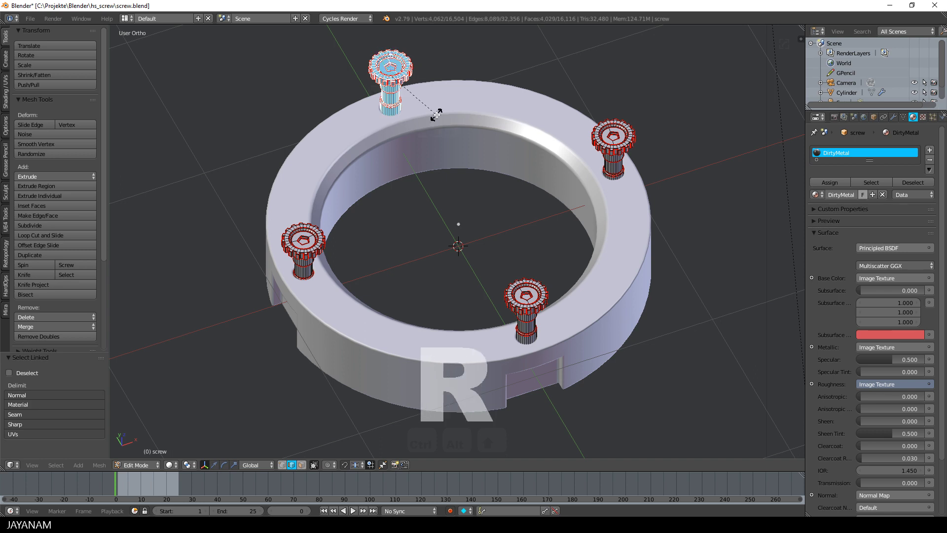
key(z)
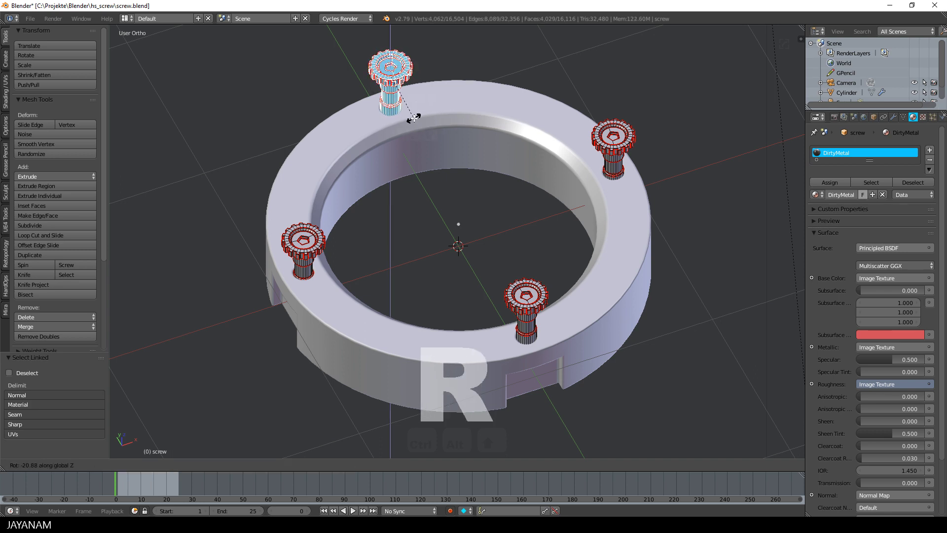
click(413, 115)
key(g)
key(z)
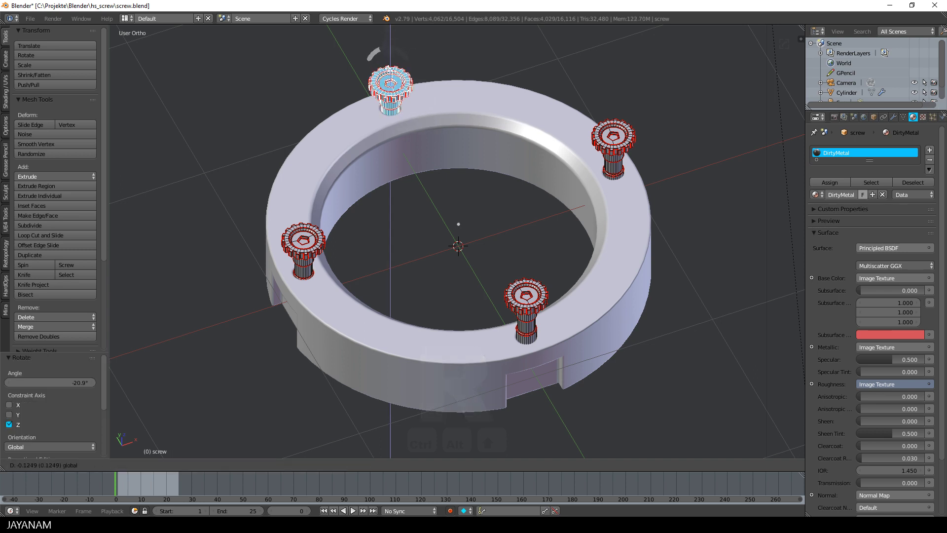
click(375, 55)
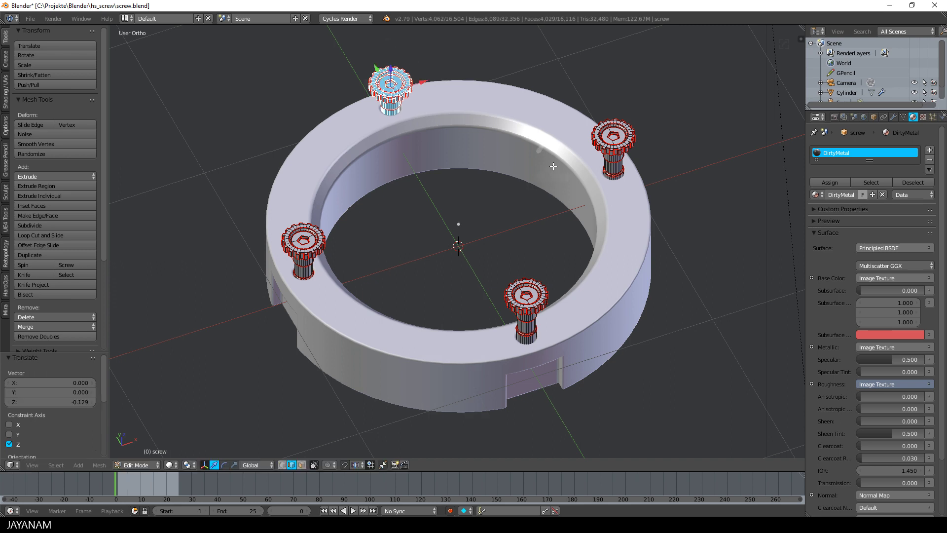
key(Tab)
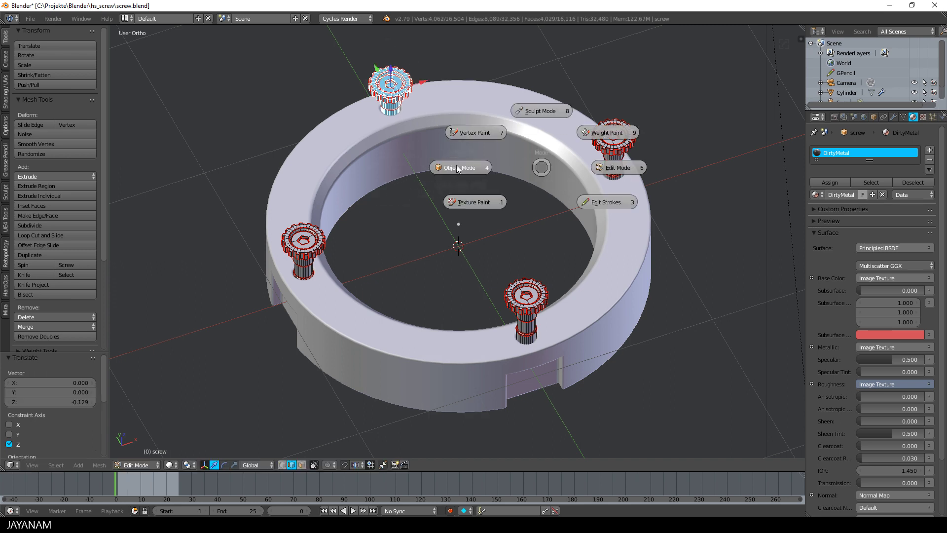
click(455, 168)
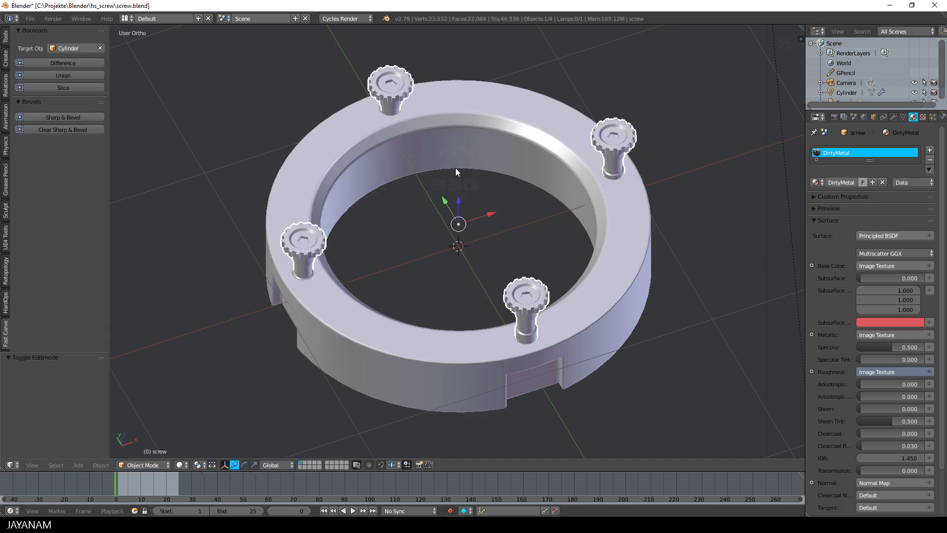
Show the ring and screws in Rendered Cycles shading from a new, slightly zoomed-out angle.
click(179, 466)
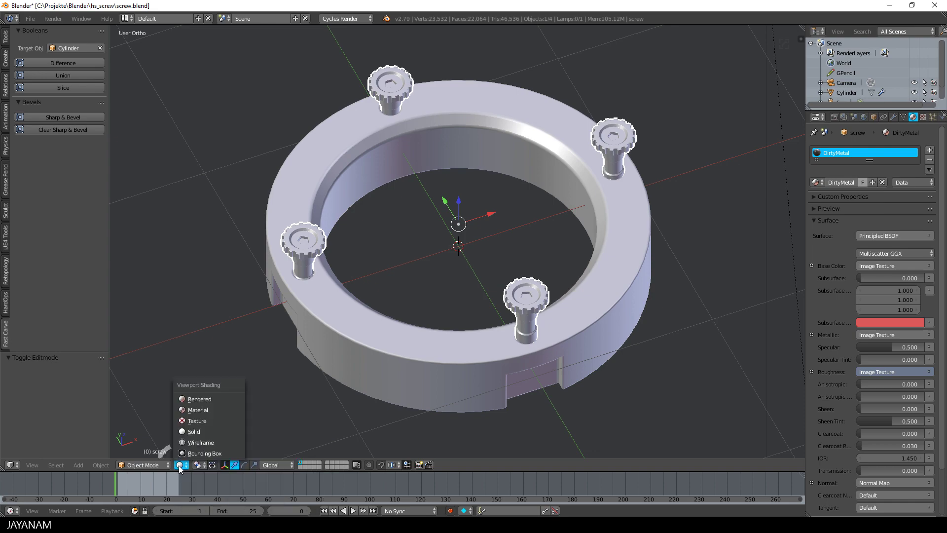
click(211, 399)
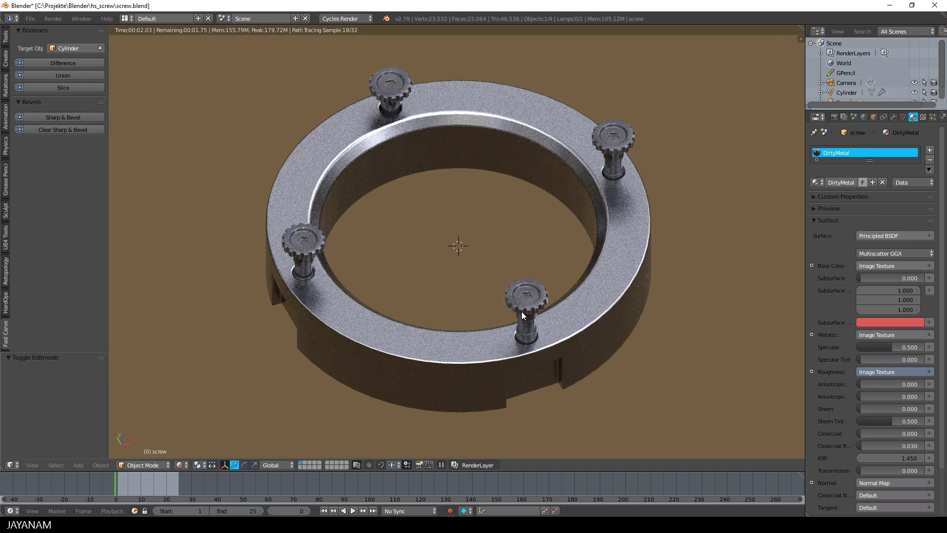
middle_drag(522, 312, 584, 280)
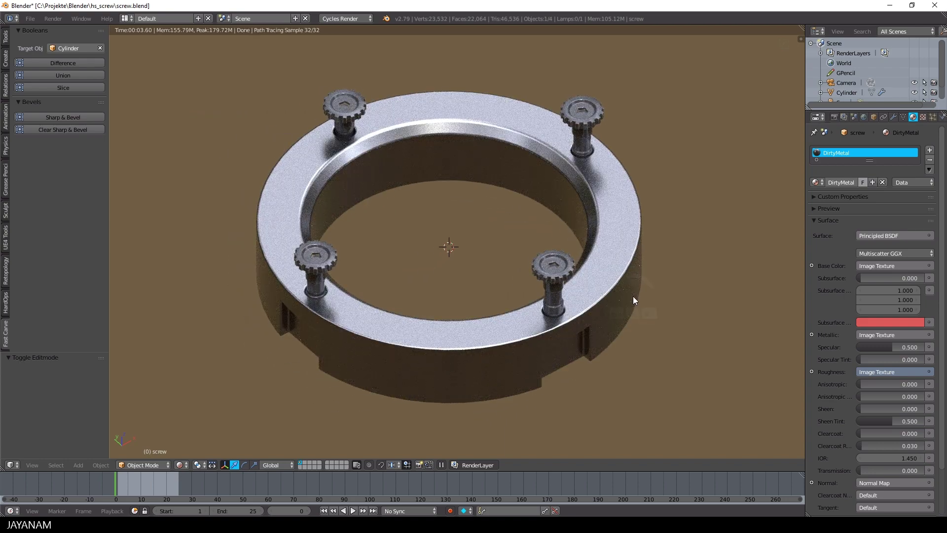
scroll(634, 296, down, 2)
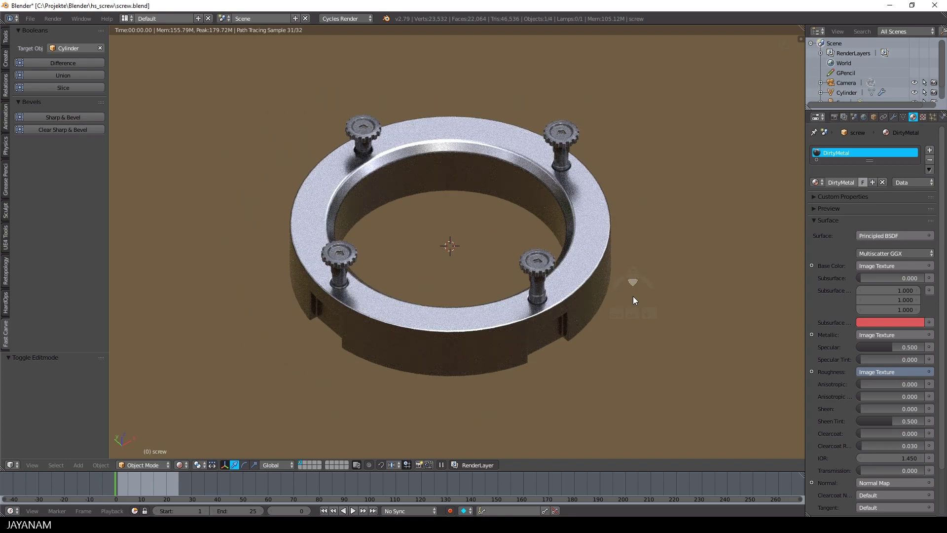
Look through the scene camera, unhide it and move it along its local Z axis.
key(KP_0)
key(alt+h)
key(g)
key(z)
key(z)
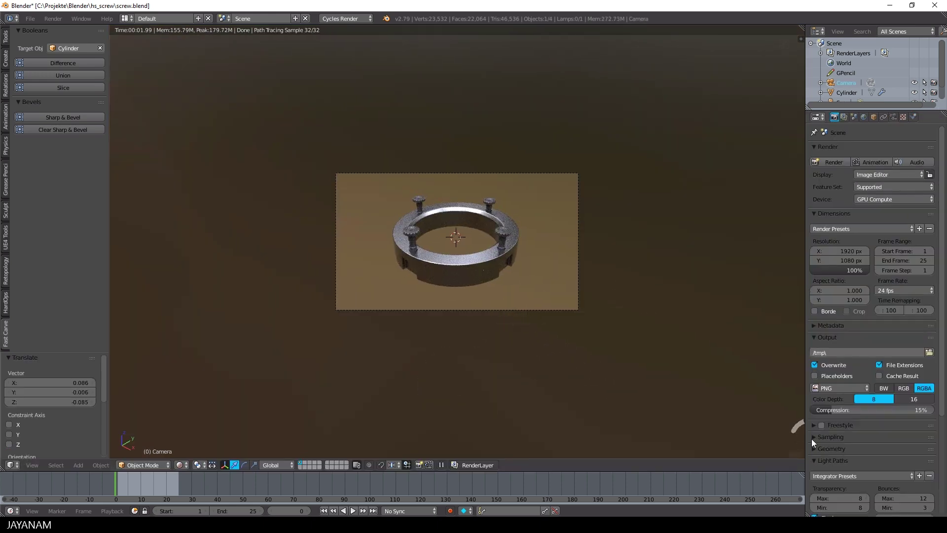
scroll(812, 439, down, 3)
Set the render tile size and render the final 1920×1080 image with F12.
click(840, 472)
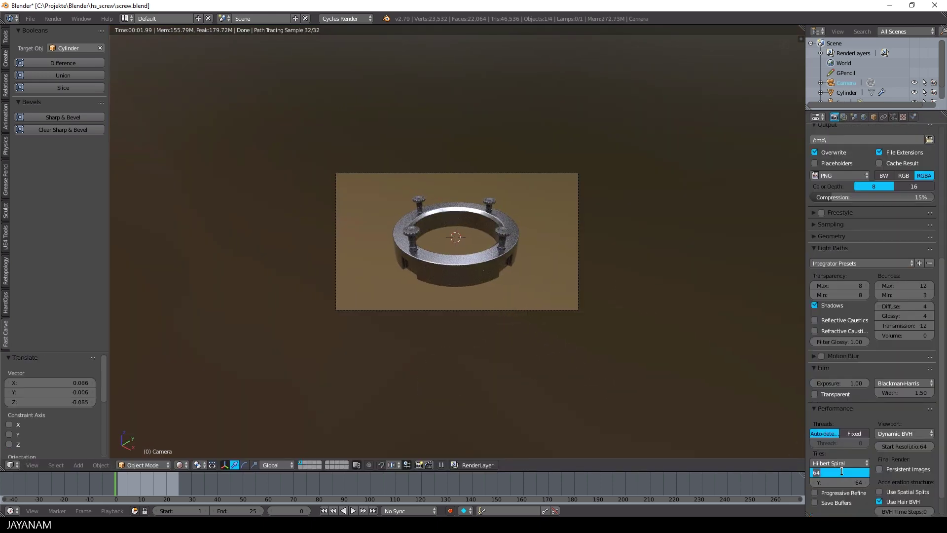
key(Tab)
key(Return)
scroll(868, 345, up, 10)
key(F12)
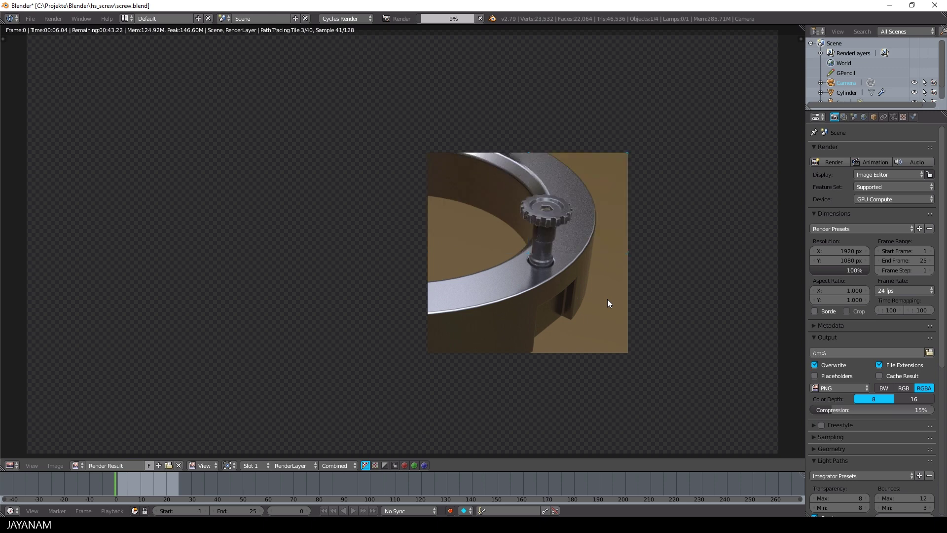